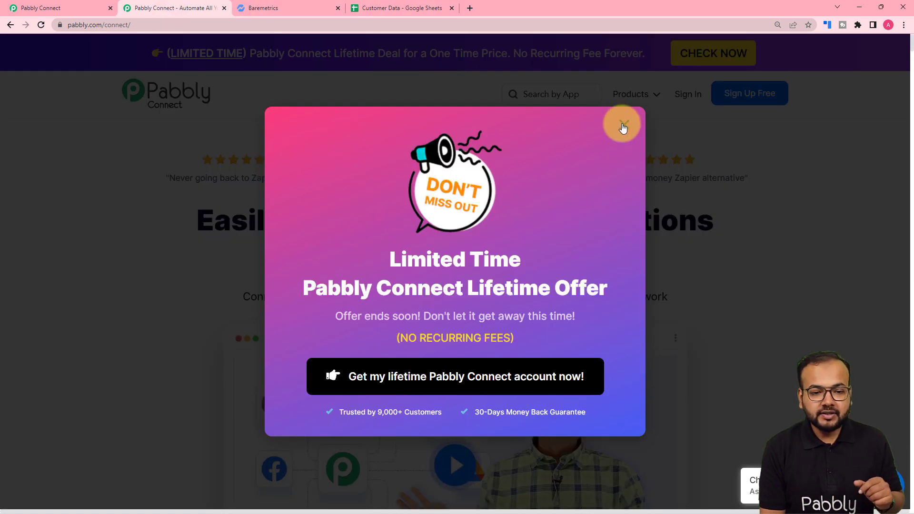
Step: Dismiss the limited-time offer popup and switch to the Pabbly Connect dashboard tab
{"action": "left_click", "coordinate": [623, 128]}
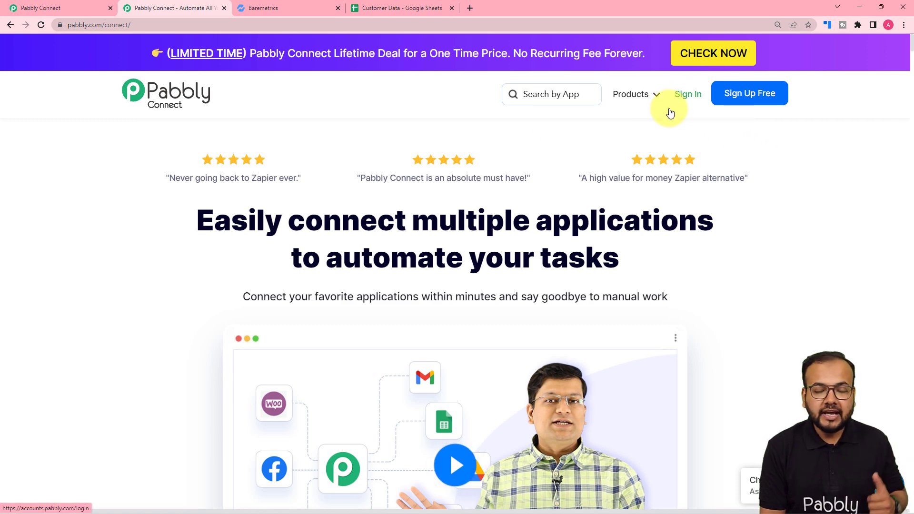
{"action": "left_click", "coordinate": [58, 8]}
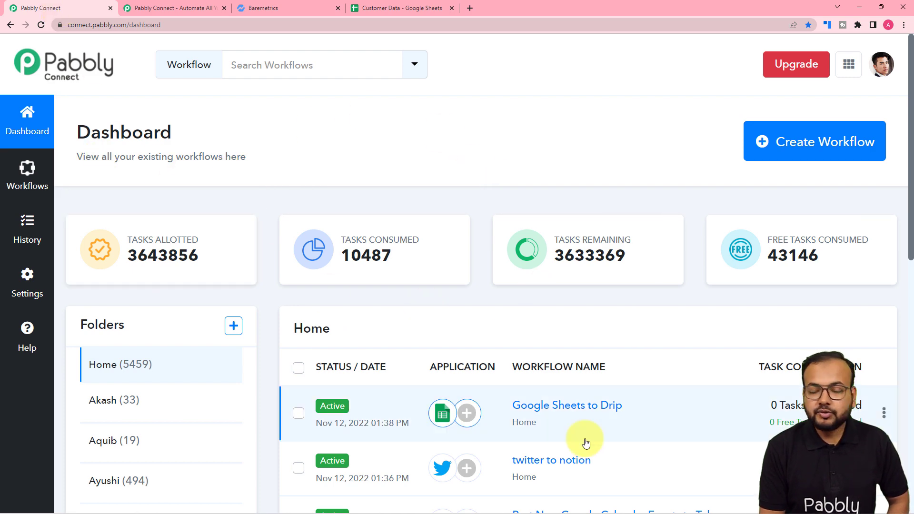
Step: Create a new workflow, entering the name 'Google Sheets to Baremetrics' in the Create Workflow dialog
{"action": "left_click", "coordinate": [792, 158]}
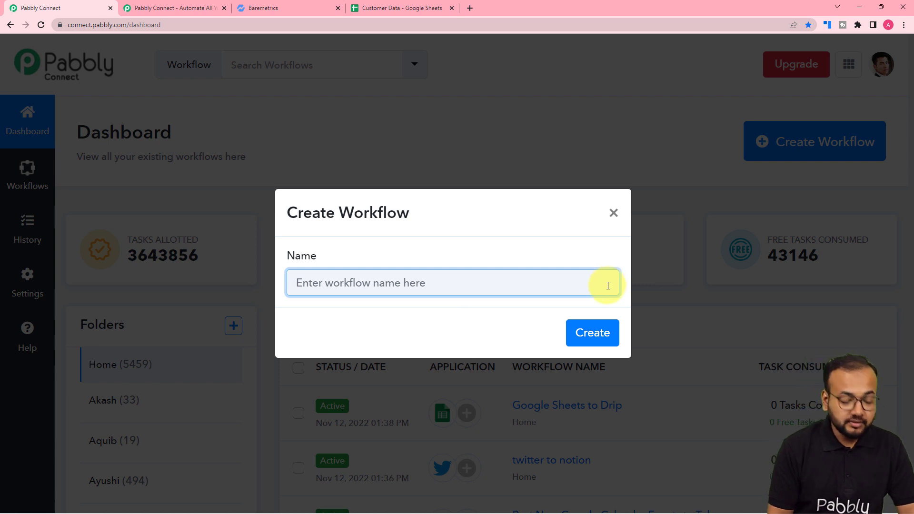
{"action": "type", "text": "Goog"}
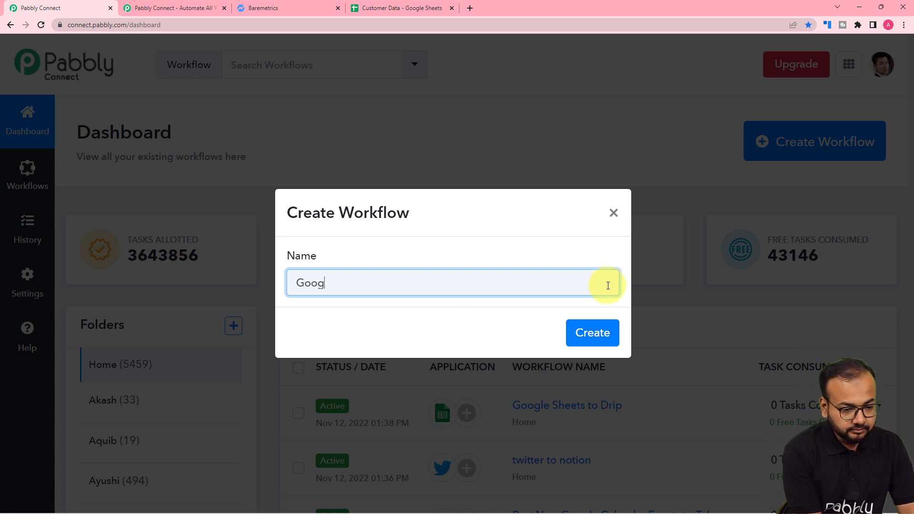
{"action": "type", "text": "le Shee"}
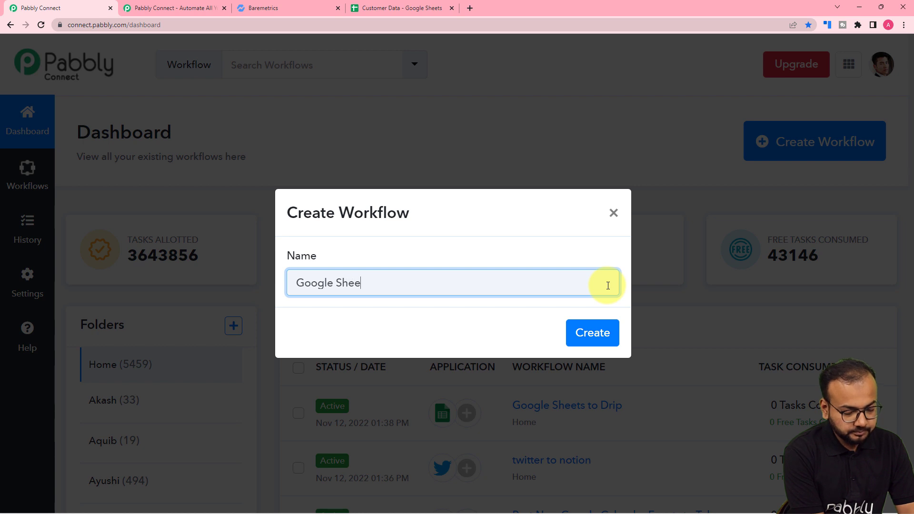
{"action": "type", "text": "ts to "}
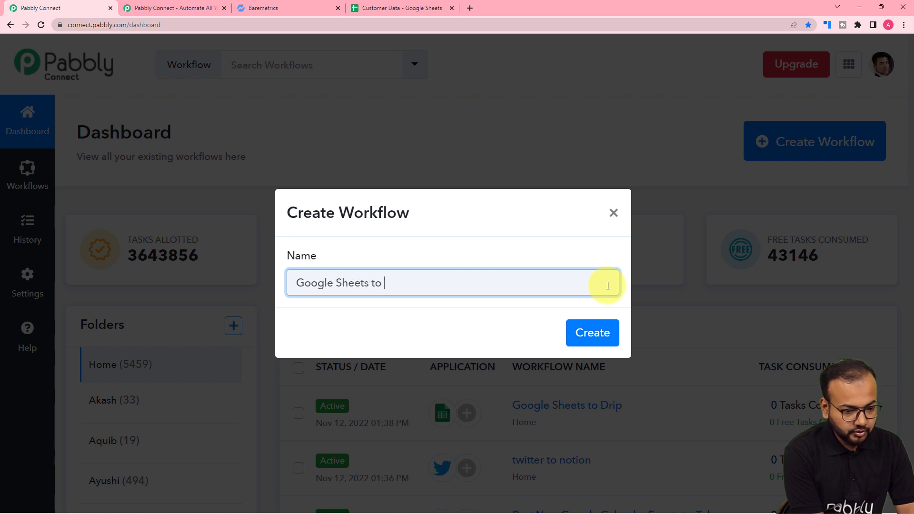
{"action": "type", "text": "Bare"}
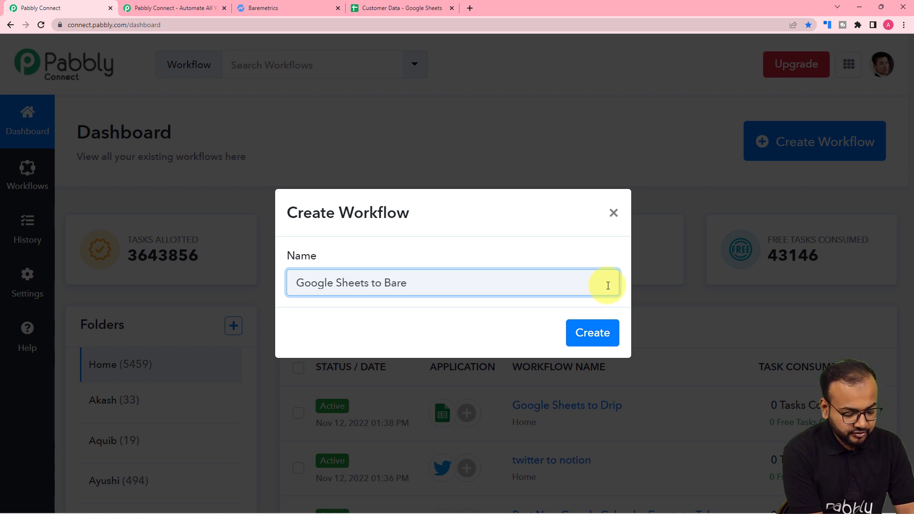
{"action": "type", "text": "ma"}
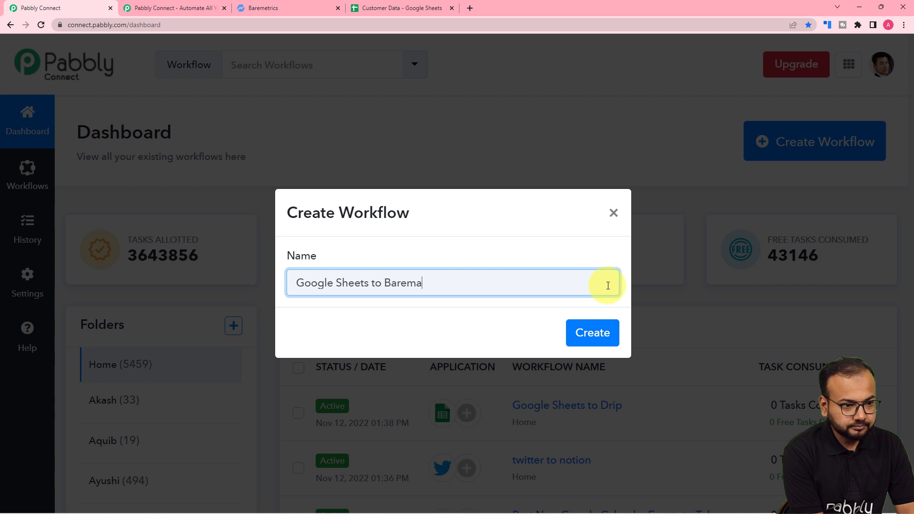
{"action": "key", "text": "BackSpace"}
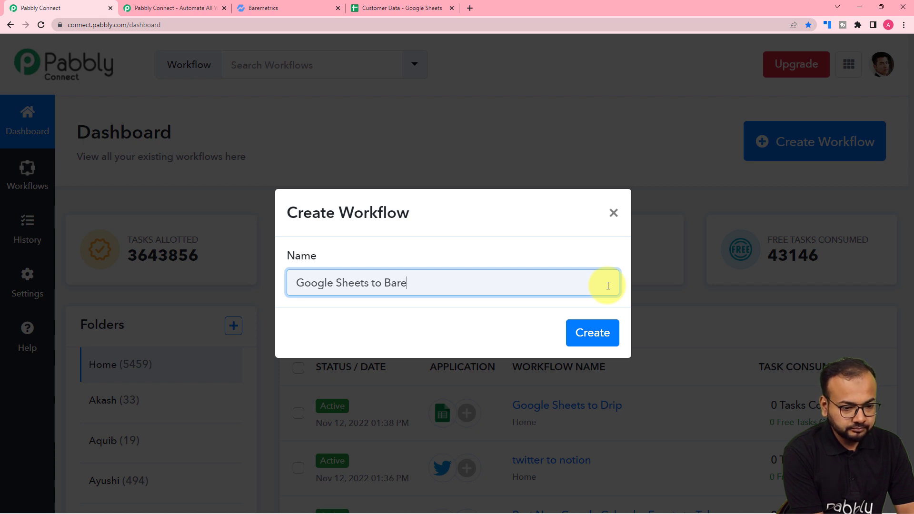
{"action": "type", "text": "metri"}
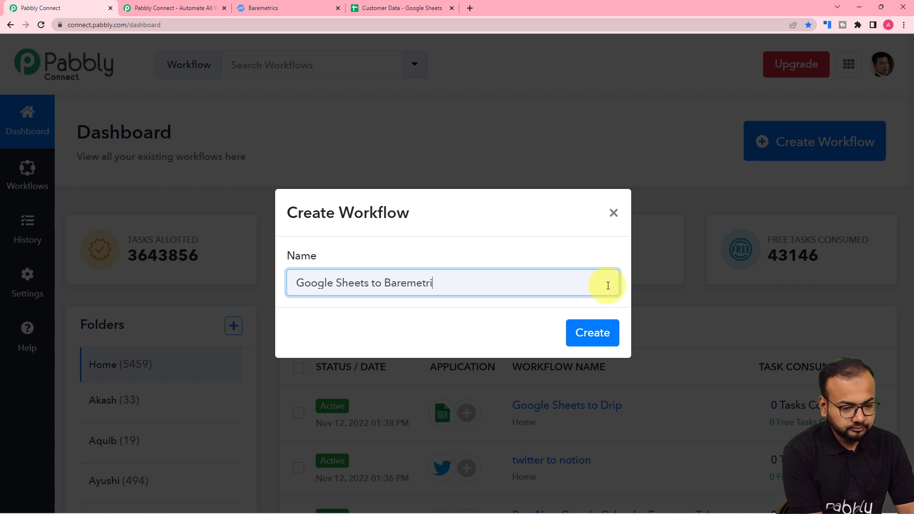
{"action": "type", "text": "cs"}
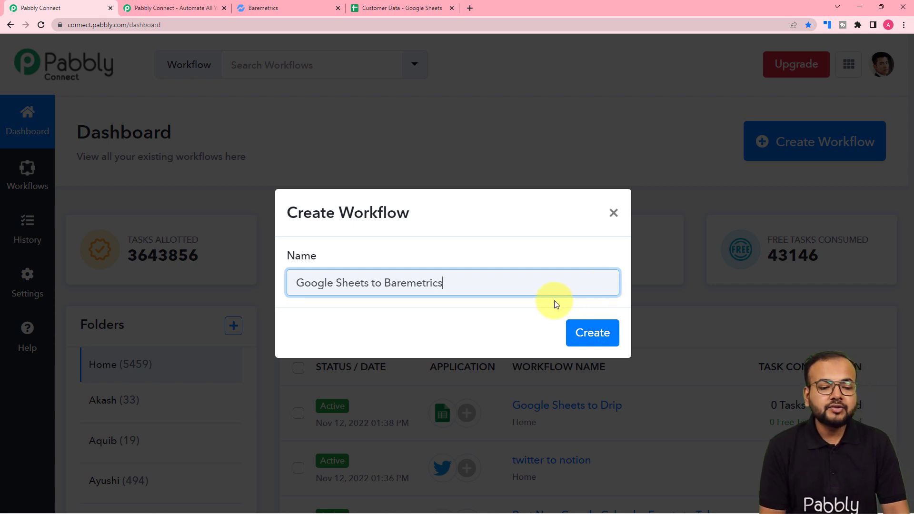
{"action": "left_click", "coordinate": [605, 333]}
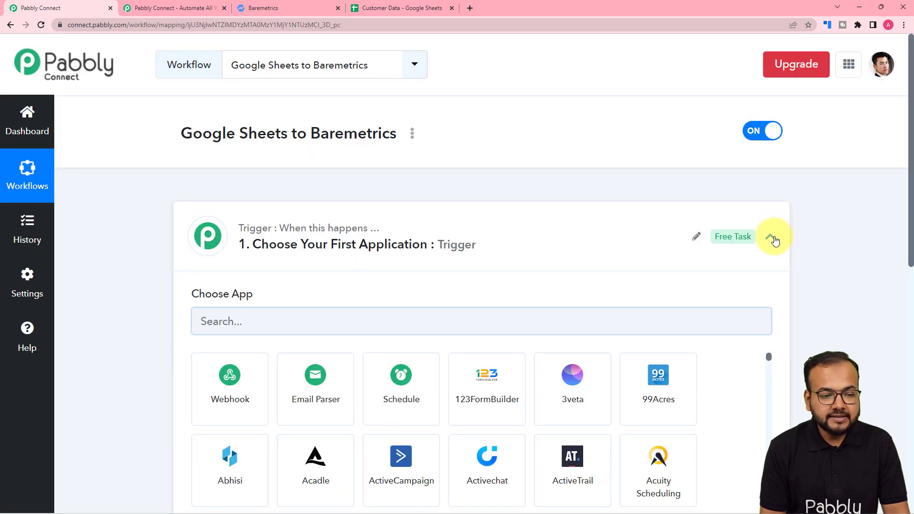
Step: Expand the trigger card and the Action card so both show their Choose App panels
{"action": "left_click", "coordinate": [770, 238]}
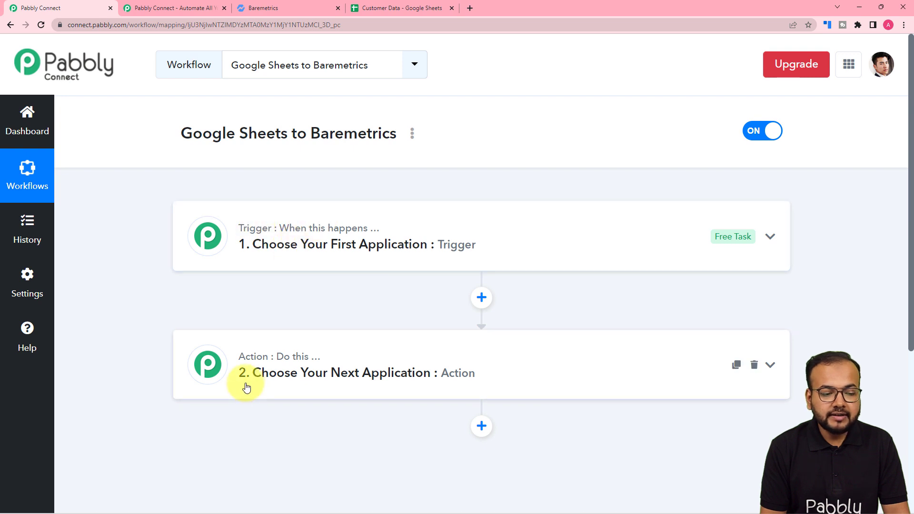
{"action": "left_click", "coordinate": [281, 258]}
{"action": "scroll", "coordinate": [282, 258], "scroll_direction": "down", "scroll_amount": 2}
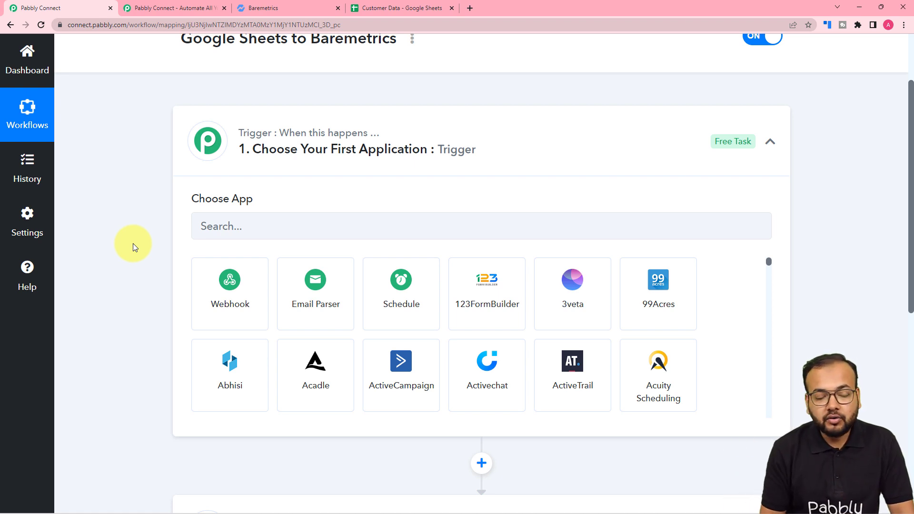
{"action": "scroll", "coordinate": [133, 243], "scroll_direction": "down", "scroll_amount": 7}
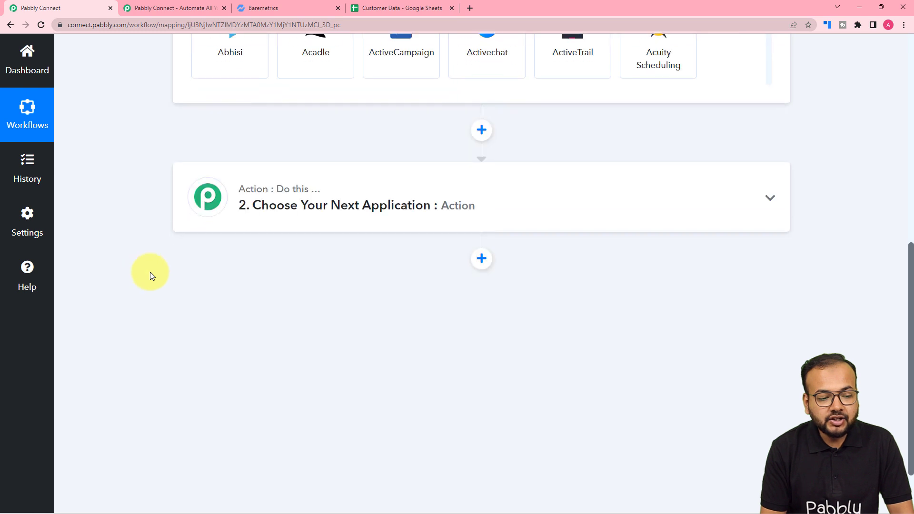
{"action": "left_click", "coordinate": [307, 217]}
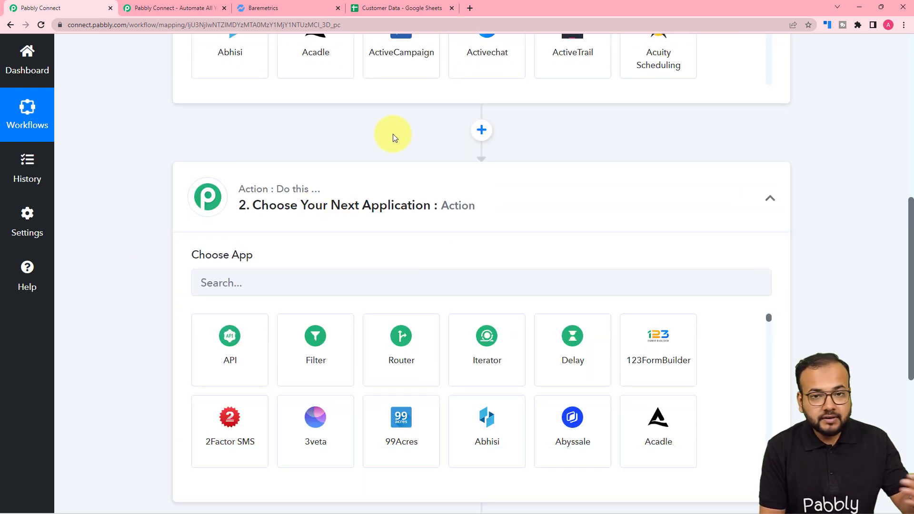
{"action": "scroll", "coordinate": [350, 160], "scroll_direction": "up", "scroll_amount": 9}
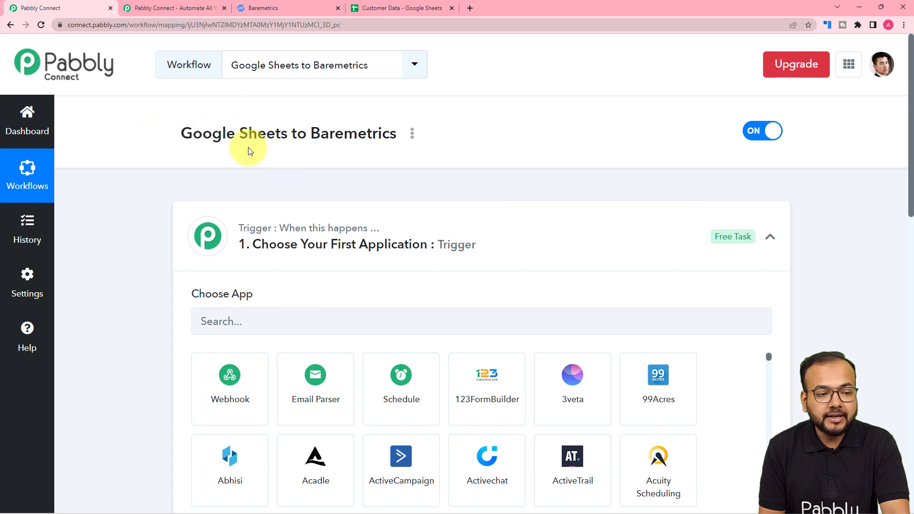
Step: Set the trigger to Google Sheets' New or Updated Spreadsheet Row and open its tutorial video
{"action": "left_click", "coordinate": [337, 331]}
{"action": "type", "text": "goog"}
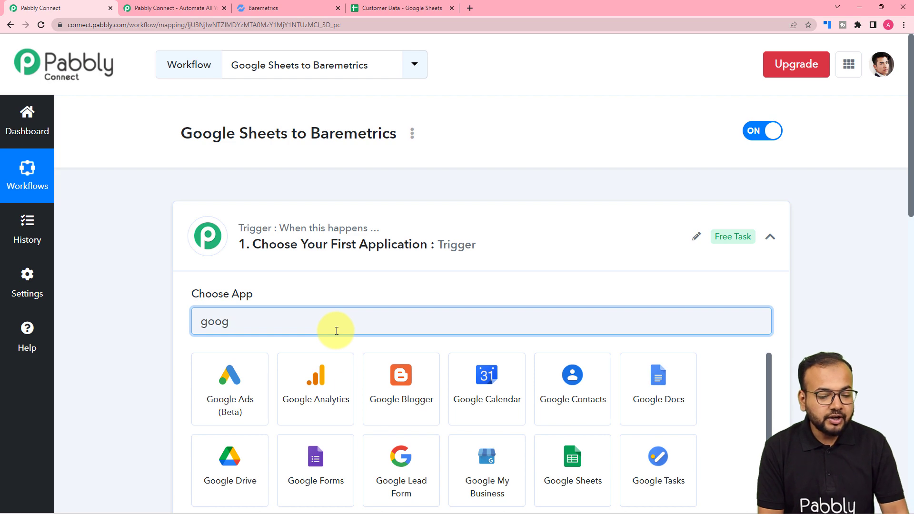
{"action": "left_click", "coordinate": [572, 462]}
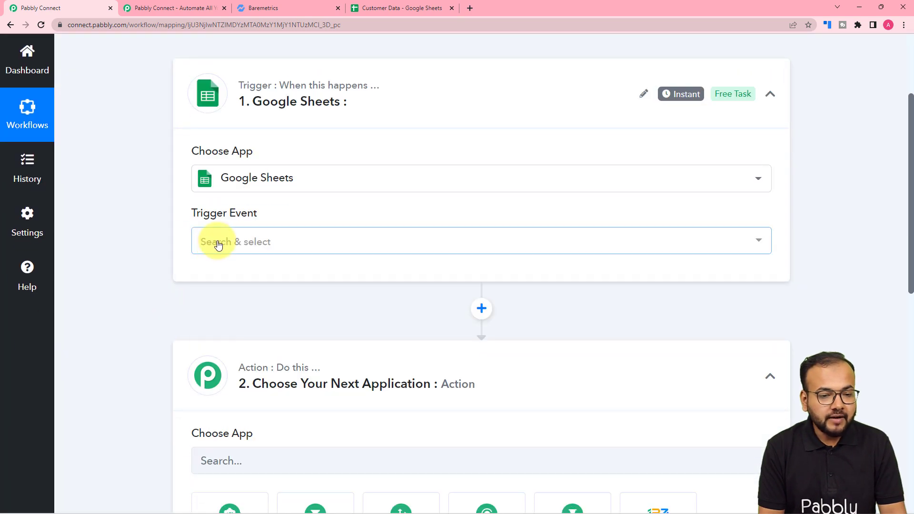
{"action": "left_click", "coordinate": [218, 244]}
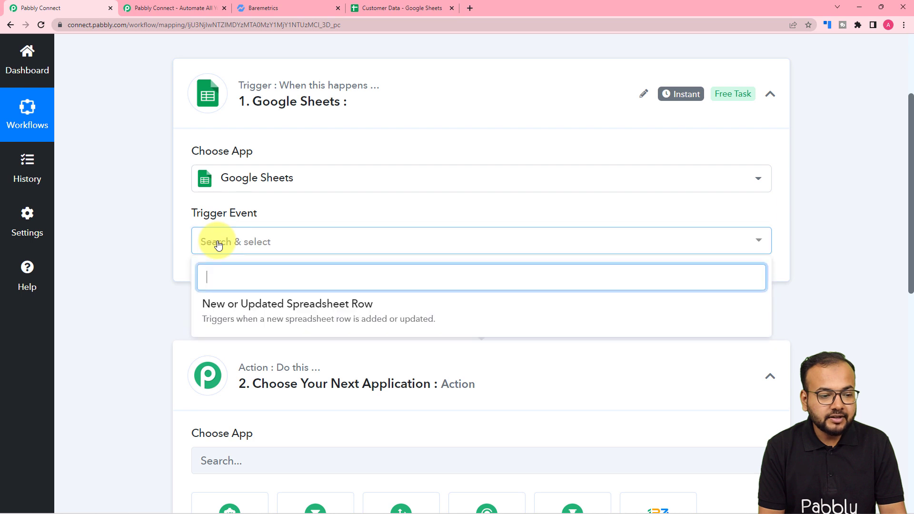
{"action": "left_click", "coordinate": [312, 317]}
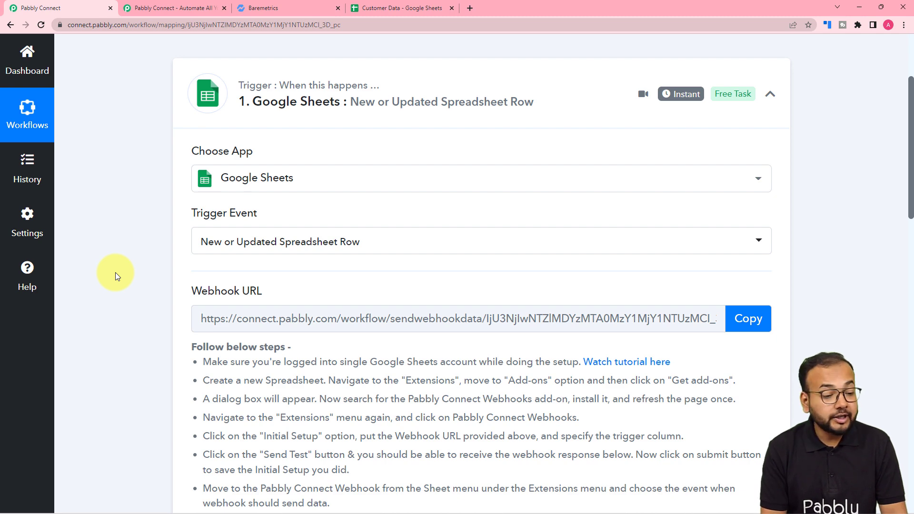
{"action": "scroll", "coordinate": [115, 272], "scroll_direction": "down", "scroll_amount": 4}
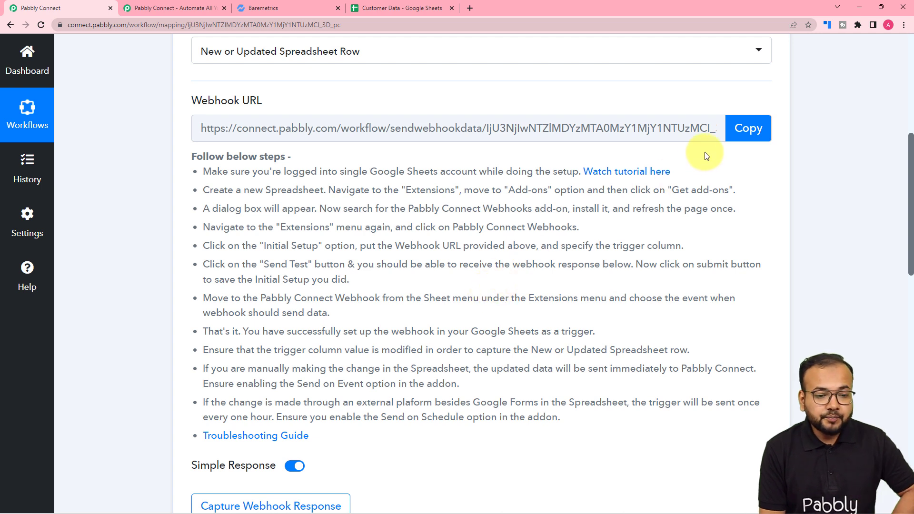
{"action": "left_click", "coordinate": [613, 173]}
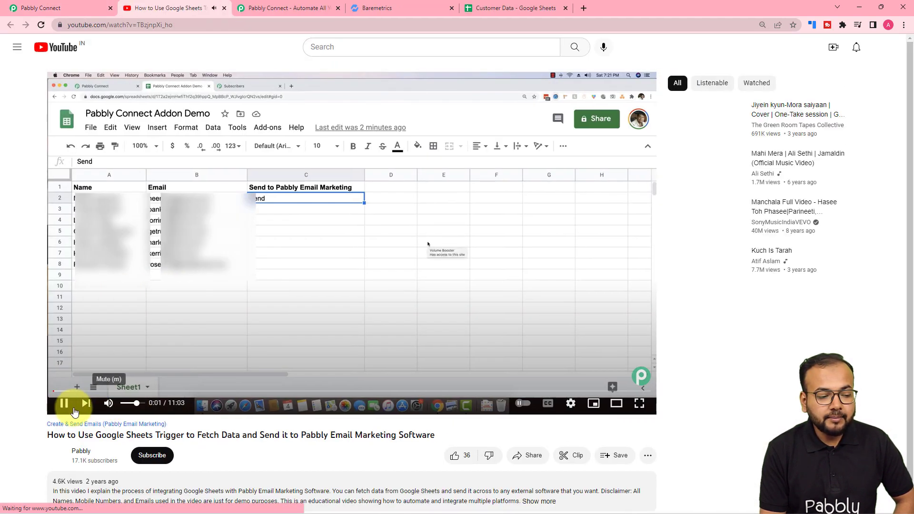
Step: Pause the YouTube tutorial and go back to the Pabbly Connect webhook setup tab
{"action": "left_click", "coordinate": [65, 409]}
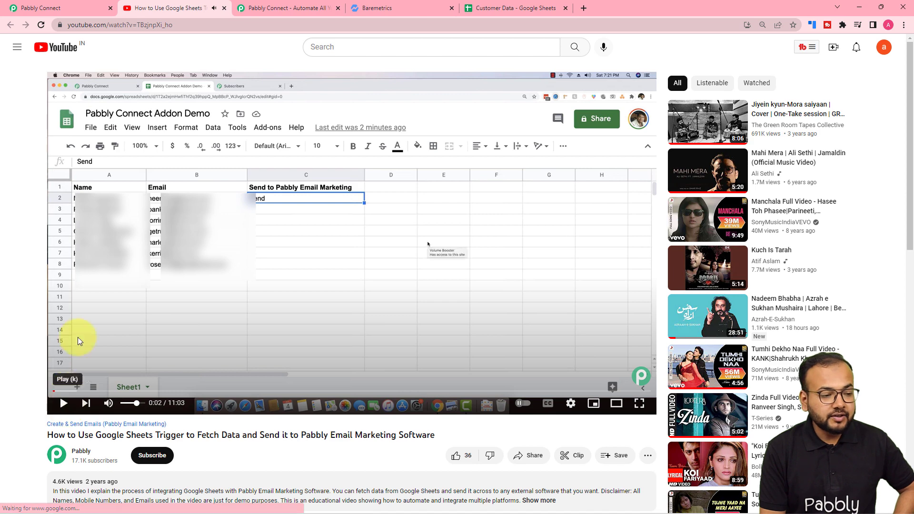
{"action": "left_click", "coordinate": [65, 7]}
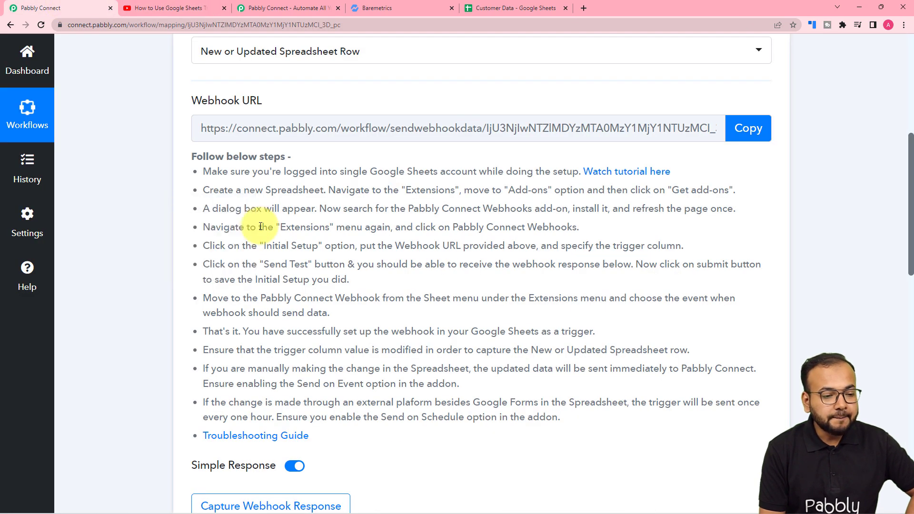
Step: In the Customer Data spreadsheet, open Extensions > Pabbly Connect Webhooks > Initial Setup
{"action": "mouse_move", "coordinate": [163, 500]}
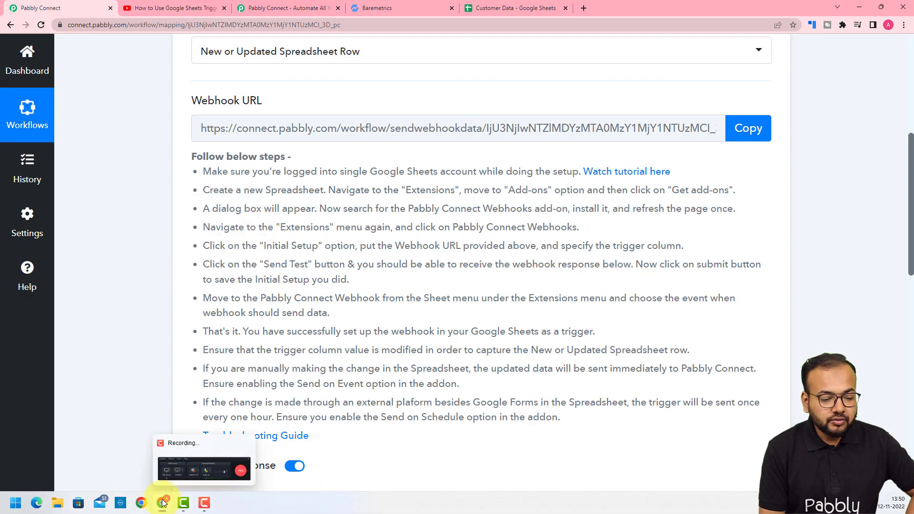
{"action": "left_click", "coordinate": [186, 455]}
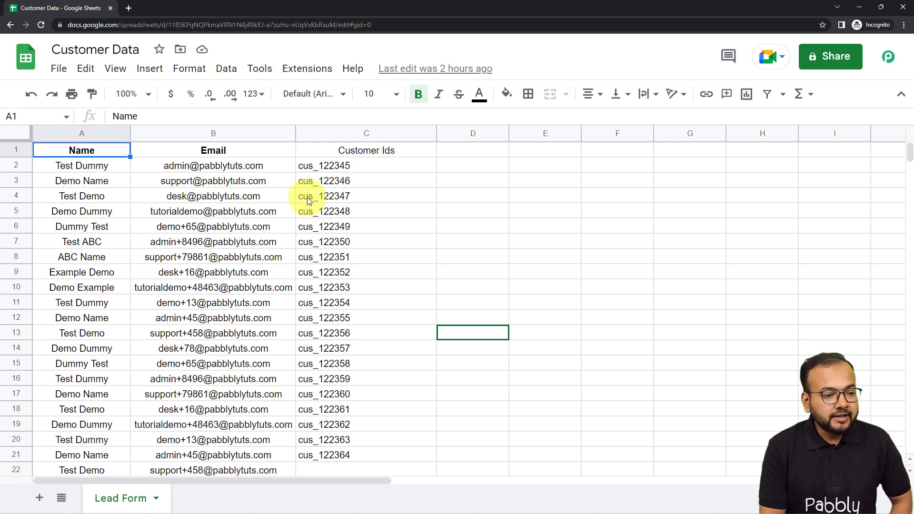
{"action": "left_click", "coordinate": [298, 69]}
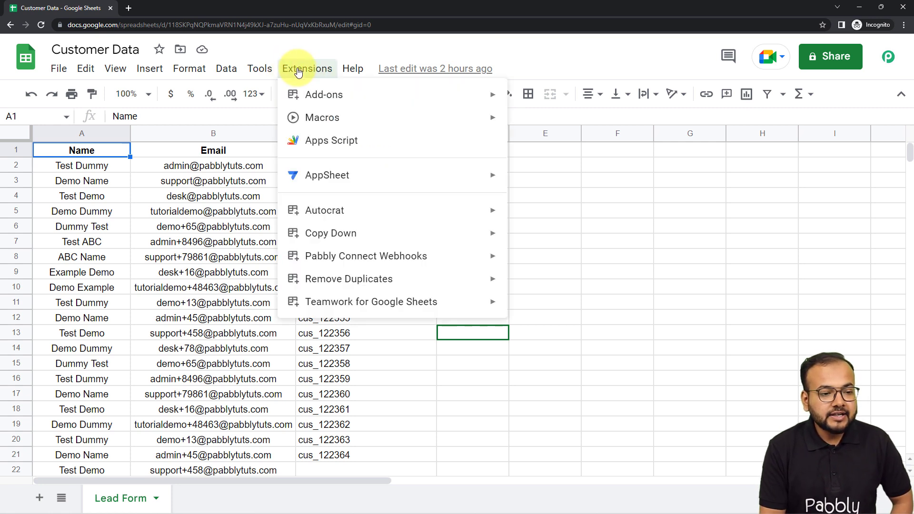
{"action": "mouse_move", "coordinate": [302, 105]}
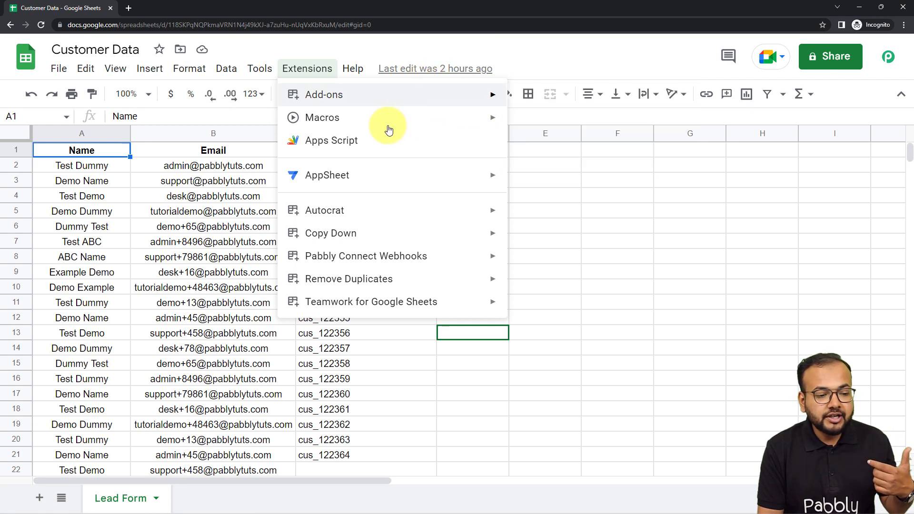
{"action": "mouse_move", "coordinate": [301, 259]}
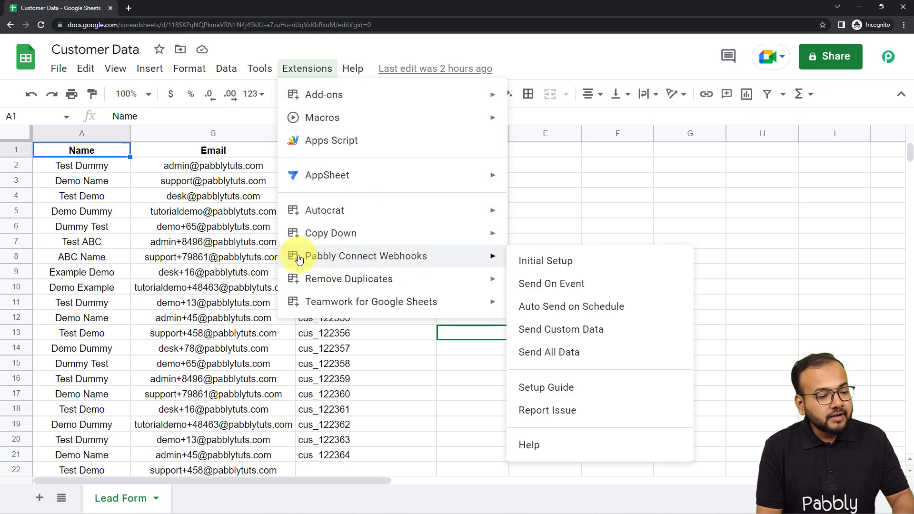
{"action": "left_click", "coordinate": [550, 267]}
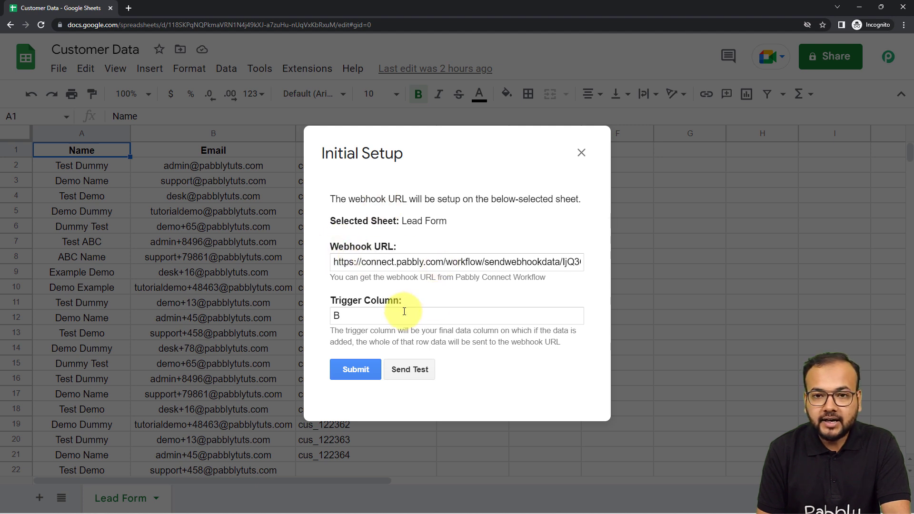
{"action": "left_click", "coordinate": [392, 267]}
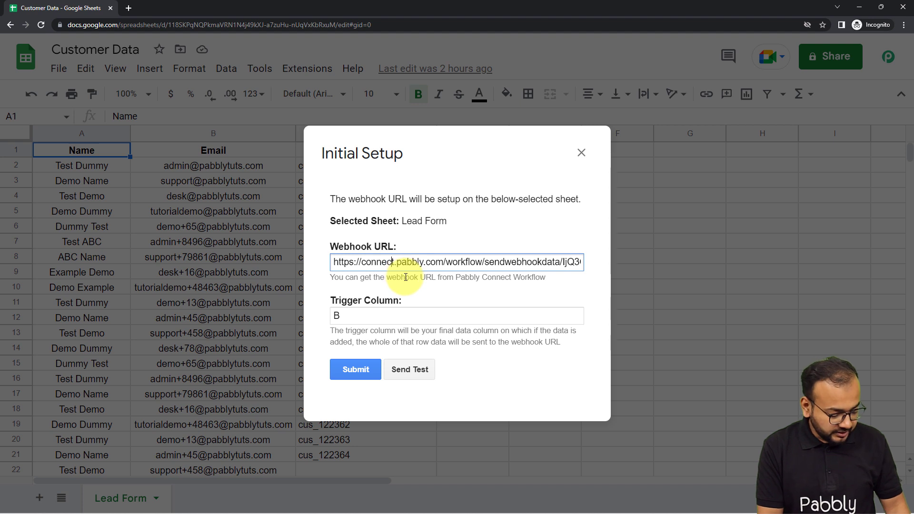
Step: Clear the old webhook URL and copy the trigger's webhook URL from Pabbly Connect
{"action": "key", "text": "ctrl+a"}
{"action": "key", "text": "BackSpace"}
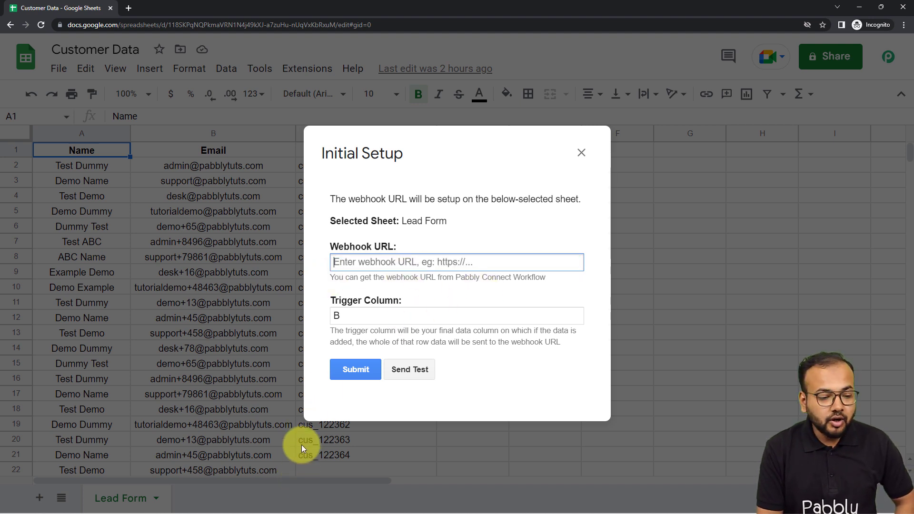
{"action": "mouse_move", "coordinate": [272, 496]}
{"action": "mouse_move", "coordinate": [165, 502]}
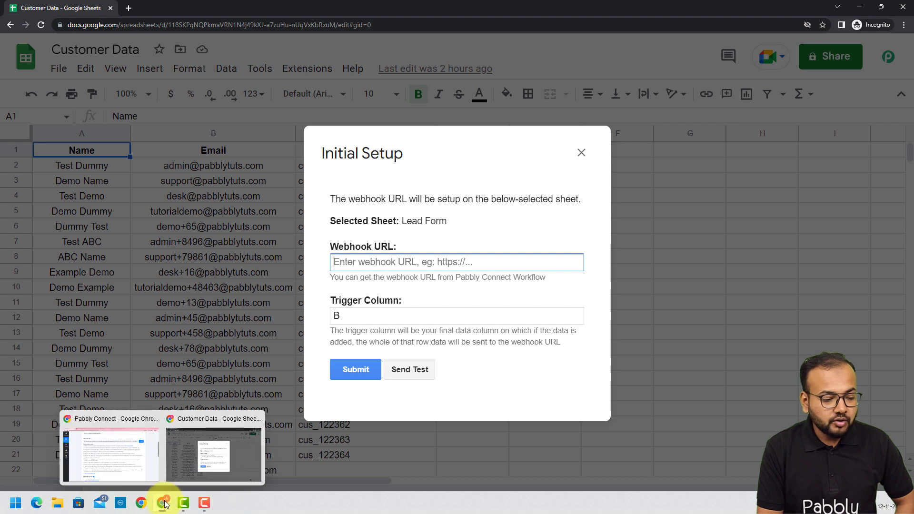
{"action": "left_click", "coordinate": [127, 450]}
{"action": "left_click", "coordinate": [748, 128]}
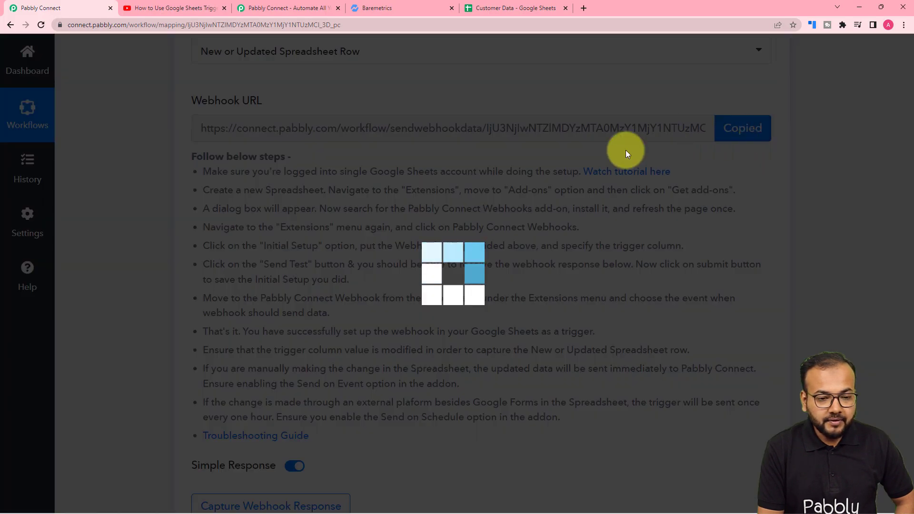
Step: Paste the webhook URL as plain text into the setup field and close the dialog
{"action": "mouse_move", "coordinate": [165, 502]}
{"action": "left_click", "coordinate": [183, 467]}
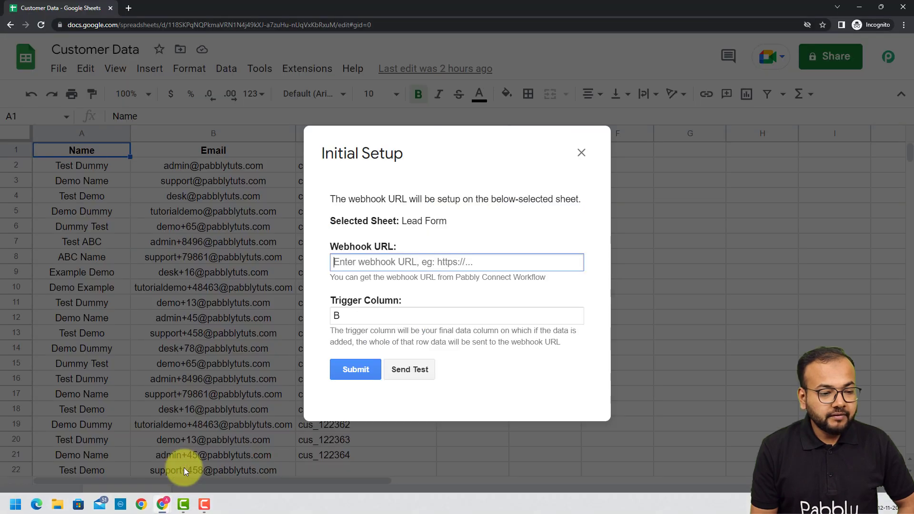
{"action": "right_click", "coordinate": [358, 266]}
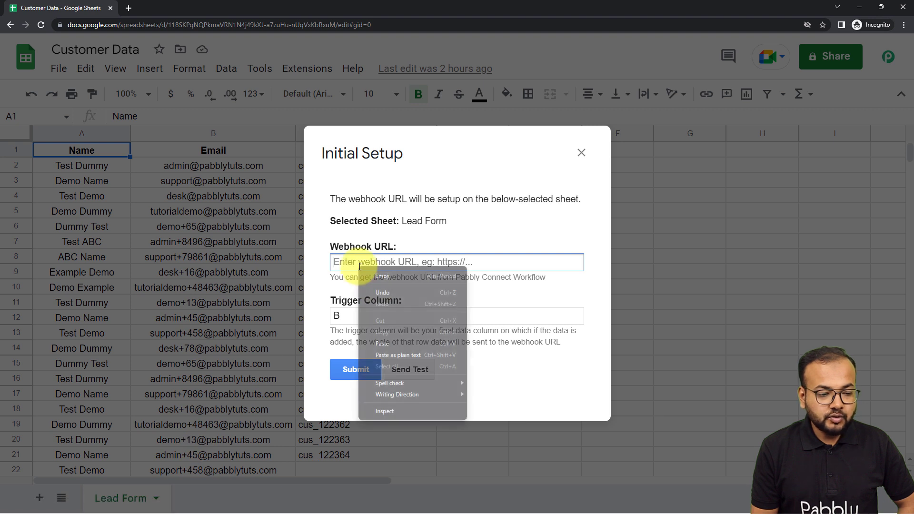
{"action": "left_click", "coordinate": [389, 355]}
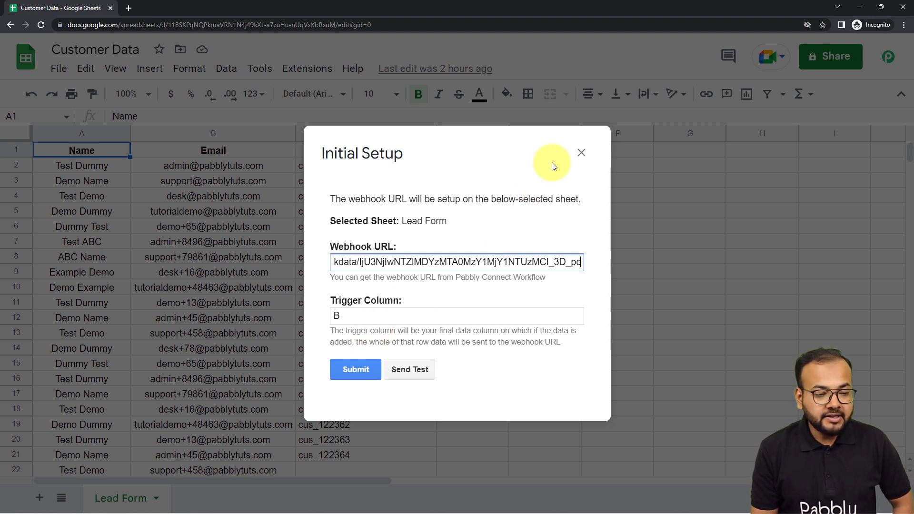
{"action": "left_click", "coordinate": [581, 154]}
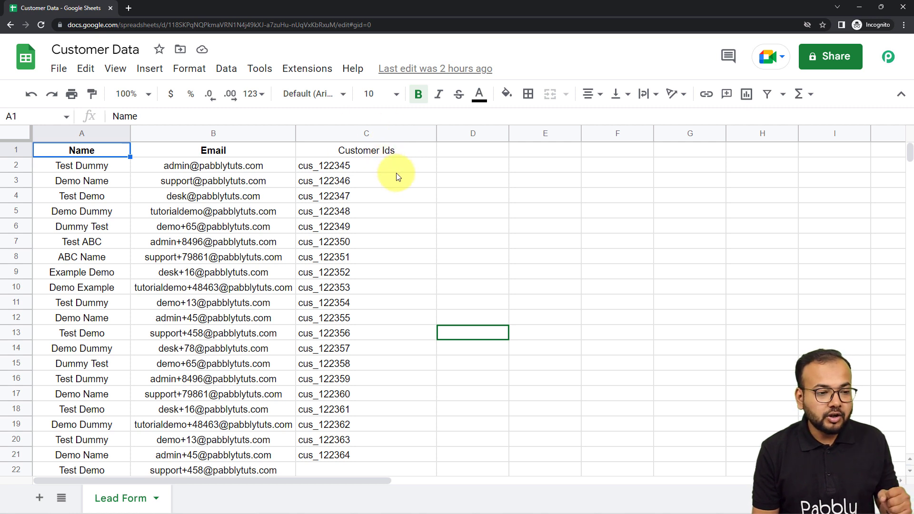
{"action": "left_click", "coordinate": [303, 69]}
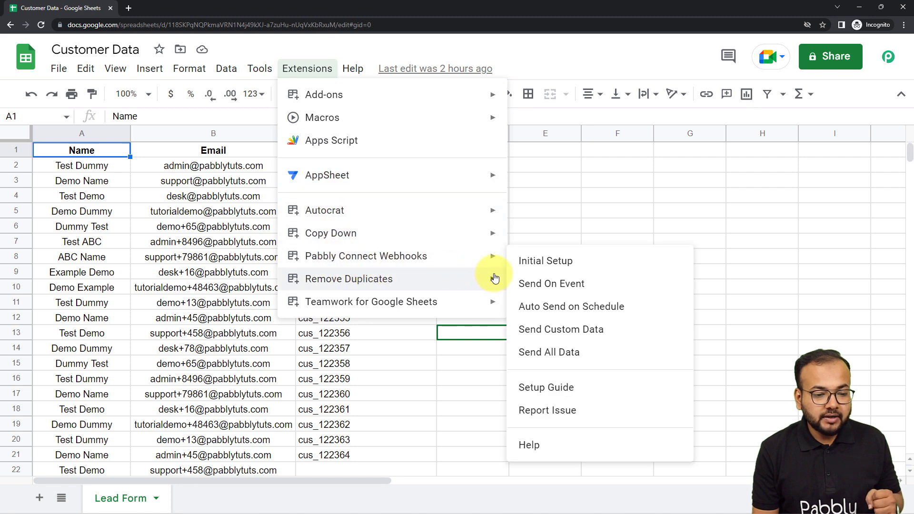
Step: Reopen the Initial Setup and replace the saved webhook URL with the new Pabbly URL
{"action": "mouse_move", "coordinate": [469, 256]}
{"action": "left_click", "coordinate": [530, 262]}
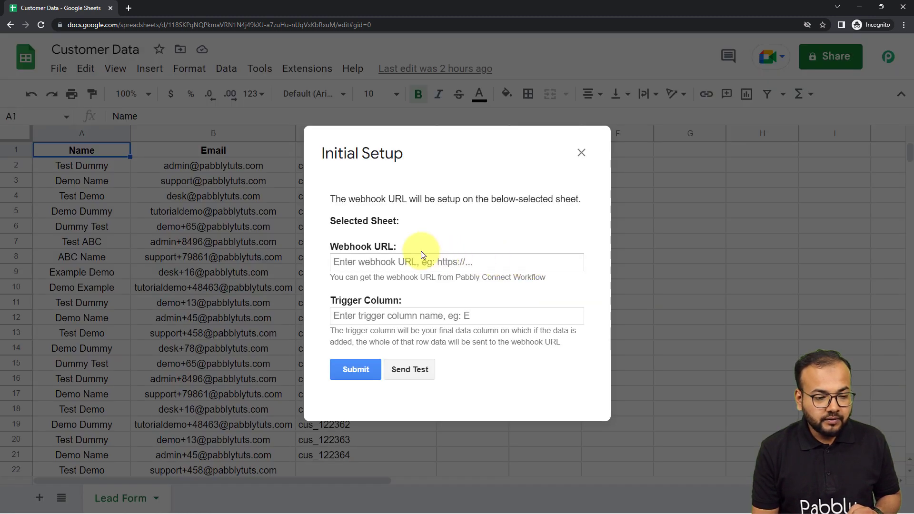
{"action": "left_click", "coordinate": [351, 262]}
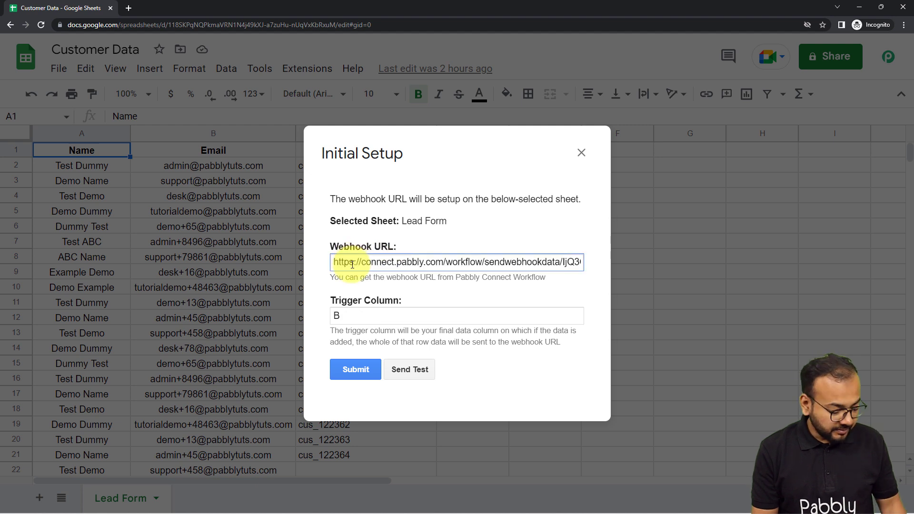
{"action": "key", "text": "ctrl+a"}
{"action": "key", "text": "BackSpace"}
{"action": "right_click", "coordinate": [352, 265]}
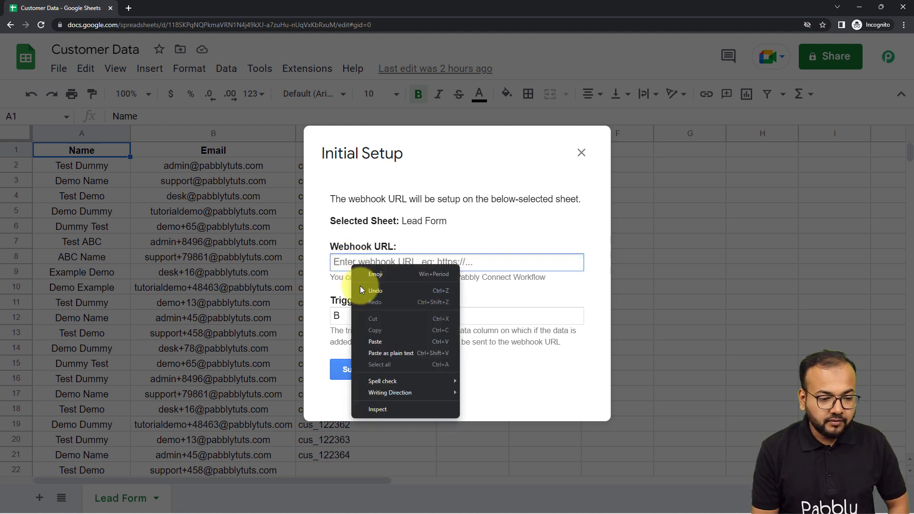
{"action": "left_click", "coordinate": [365, 341]}
Step: Change the trigger column from B to C, then switch to Pabbly Connect
{"action": "left_click", "coordinate": [341, 317]}
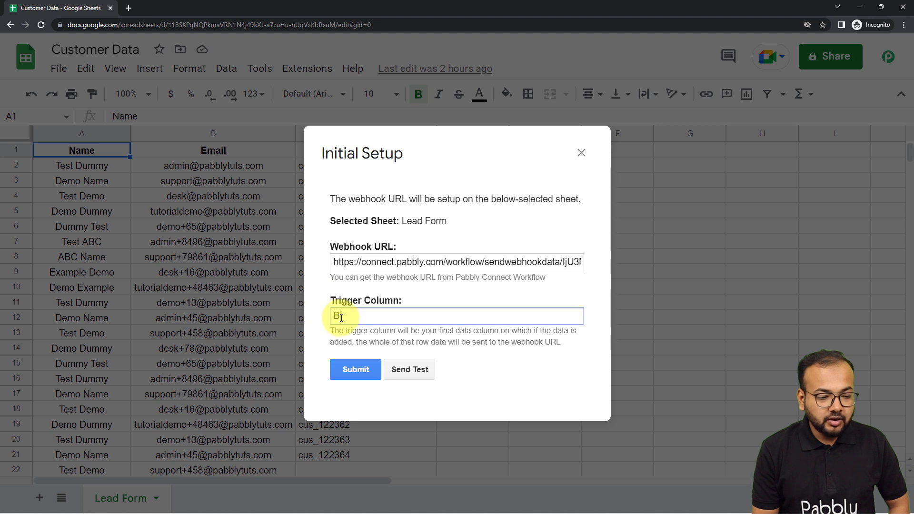
{"action": "key", "text": "BackSpace"}
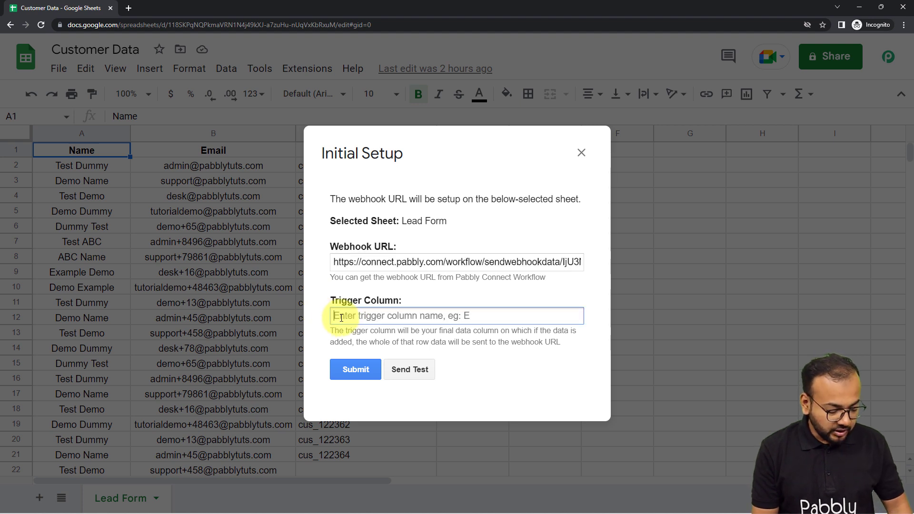
{"action": "type", "text": "C"}
{"action": "left_click", "coordinate": [388, 348]}
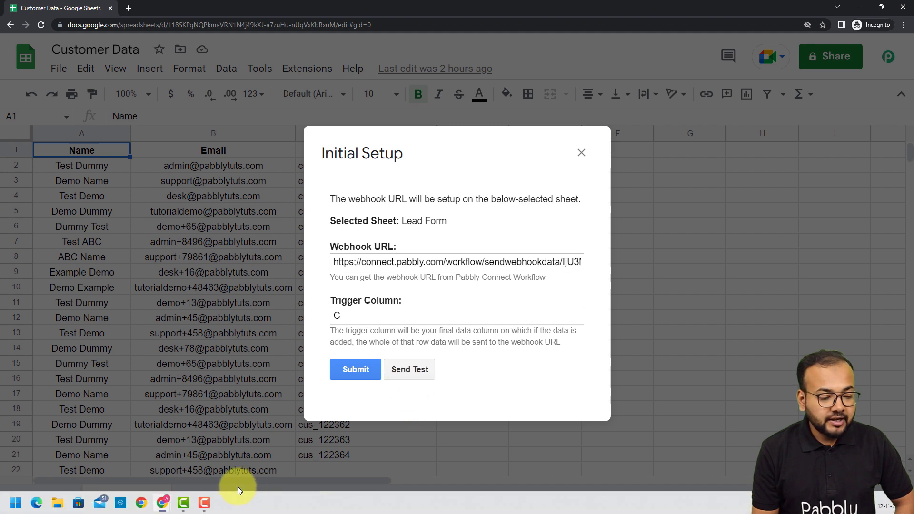
{"action": "mouse_move", "coordinate": [163, 502]}
{"action": "left_click", "coordinate": [159, 458]}
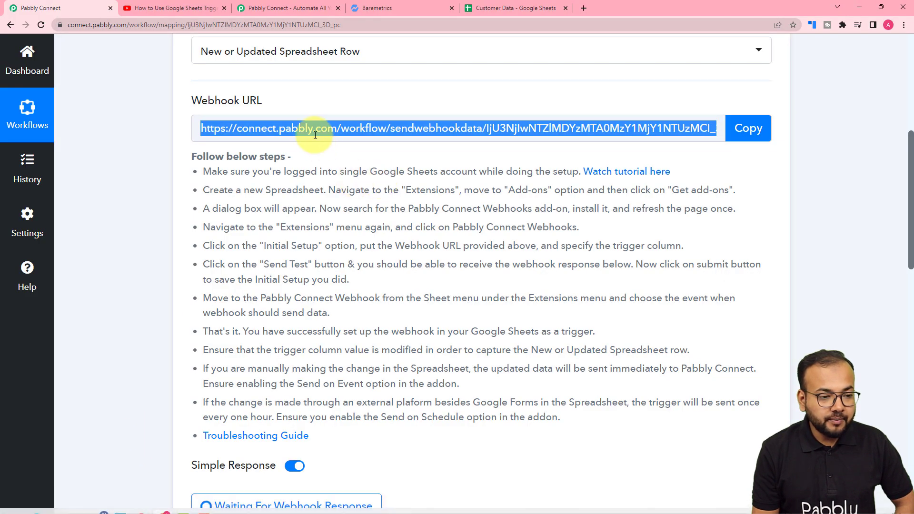
Step: Bring Pabbly's trigger to Waiting For Webhook Response, then return to the Google Sheets setup
{"action": "left_click", "coordinate": [397, 223]}
{"action": "scroll", "coordinate": [398, 238], "scroll_direction": "down", "scroll_amount": 4}
{"action": "scroll", "coordinate": [398, 245], "scroll_direction": "down", "scroll_amount": 1}
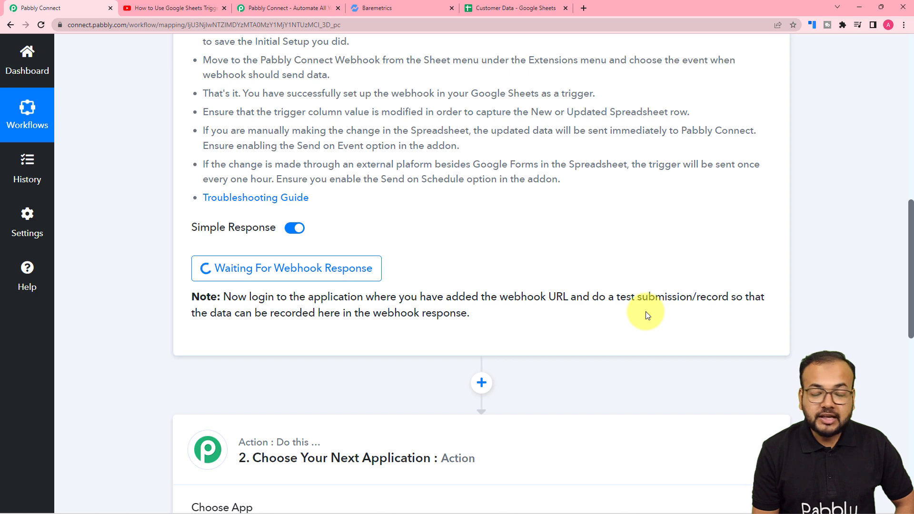
{"action": "mouse_move", "coordinate": [255, 500]}
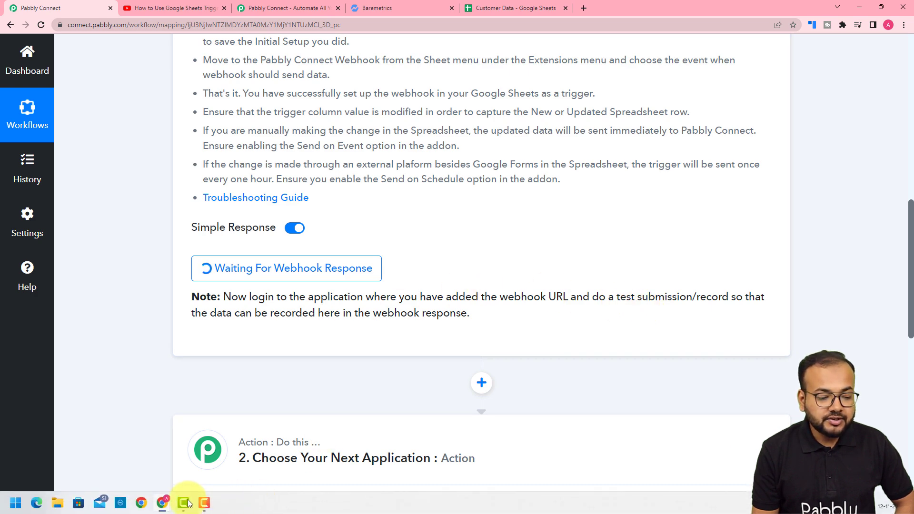
{"action": "mouse_move", "coordinate": [168, 504]}
{"action": "left_click", "coordinate": [201, 448]}
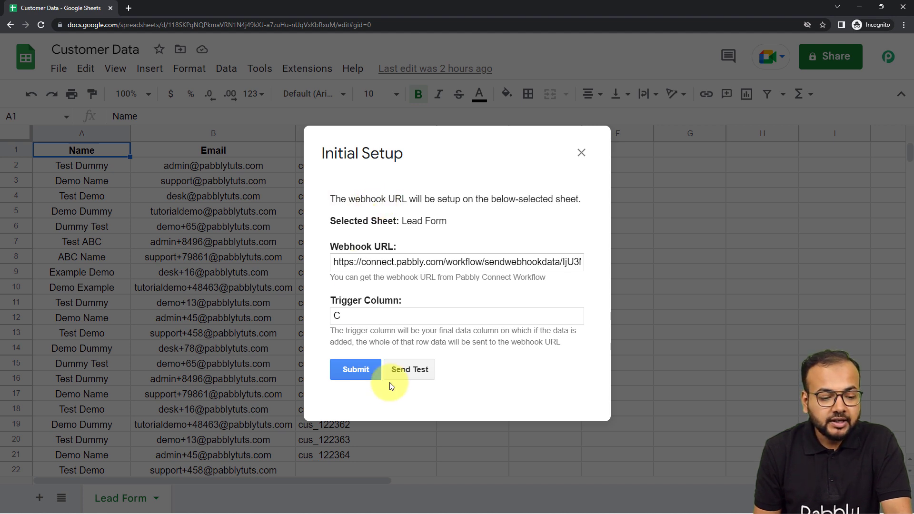
Step: Send a test row, submit the setup with trigger column C, and close the dialog
{"action": "left_click", "coordinate": [401, 369]}
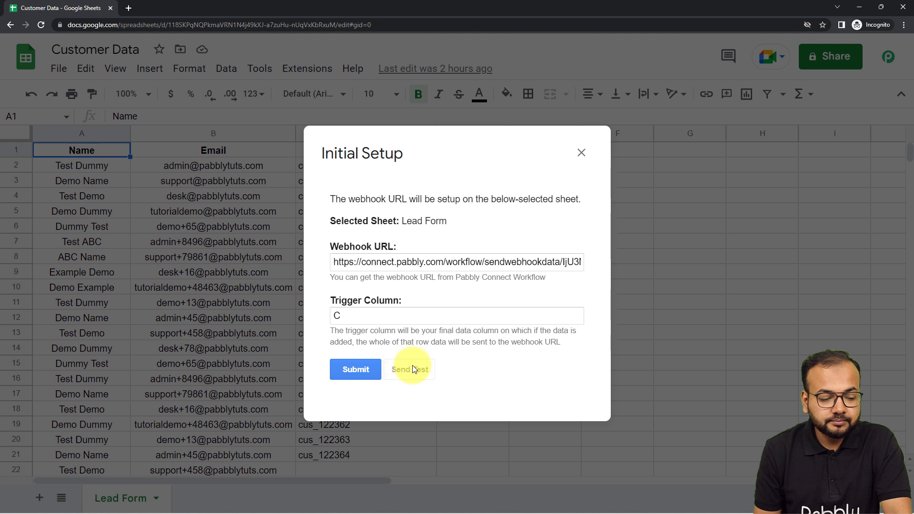
{"action": "scroll", "coordinate": [412, 365], "scroll_direction": "down", "scroll_amount": 1}
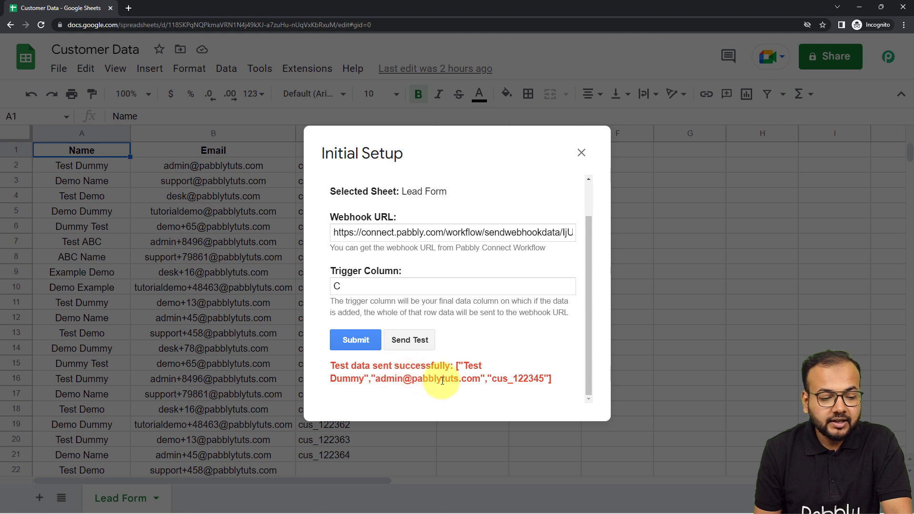
{"action": "left_click", "coordinate": [356, 340]}
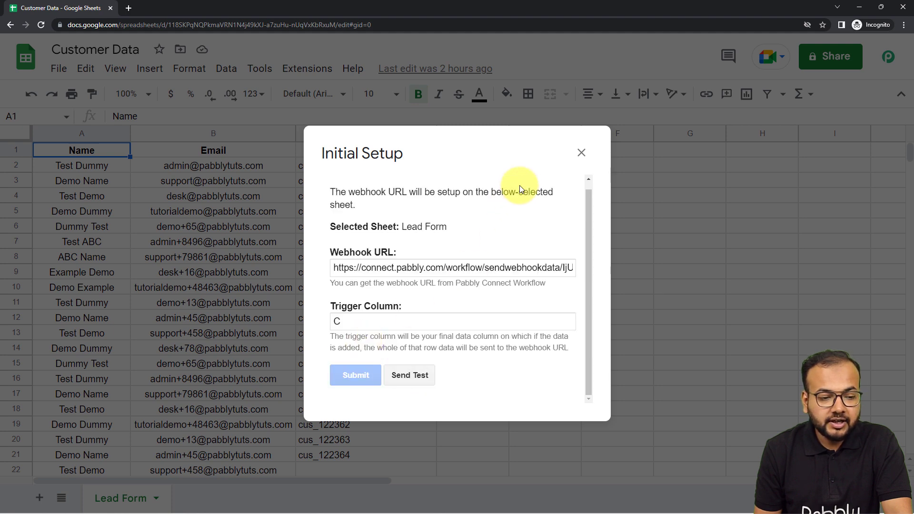
{"action": "left_click", "coordinate": [582, 152]}
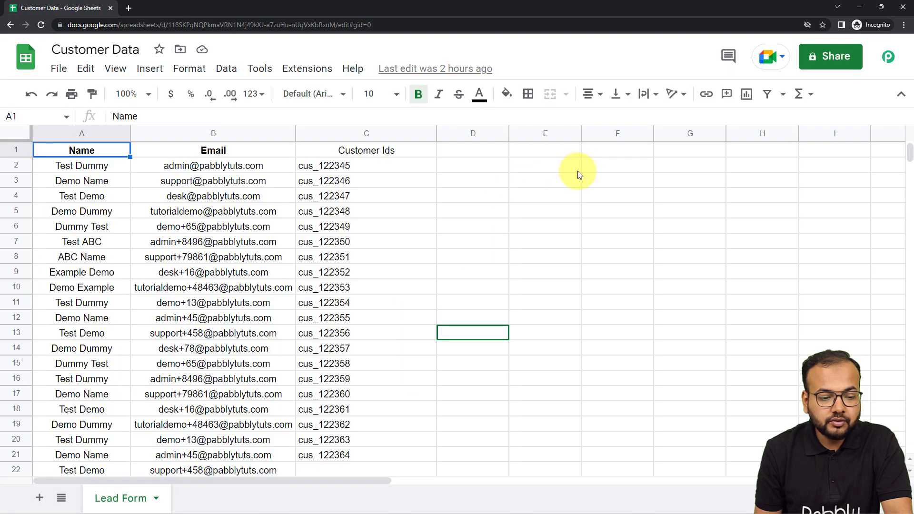
{"action": "left_click", "coordinate": [859, 10]}
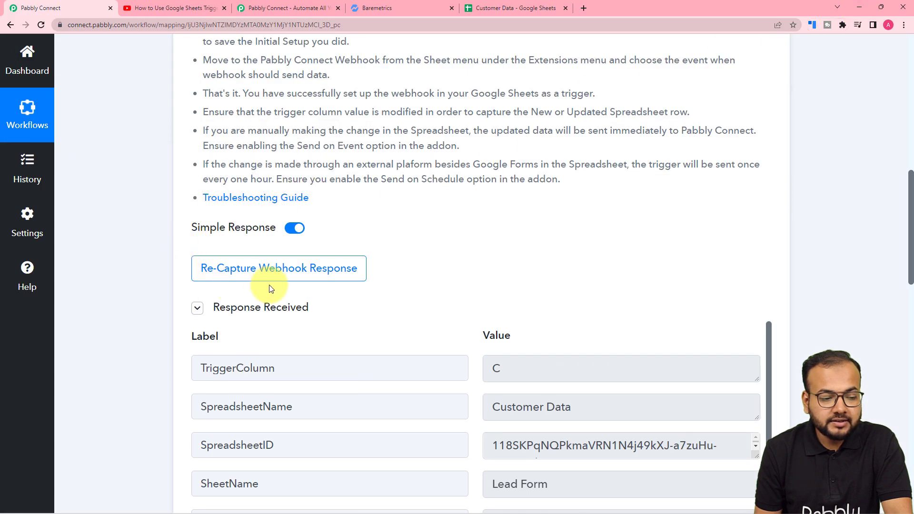
Step: Check the Customer Data sheet, then scroll the workflow past Response Received to the Choose Your Next Application grid
{"action": "scroll", "coordinate": [149, 318], "scroll_direction": "down", "scroll_amount": 5}
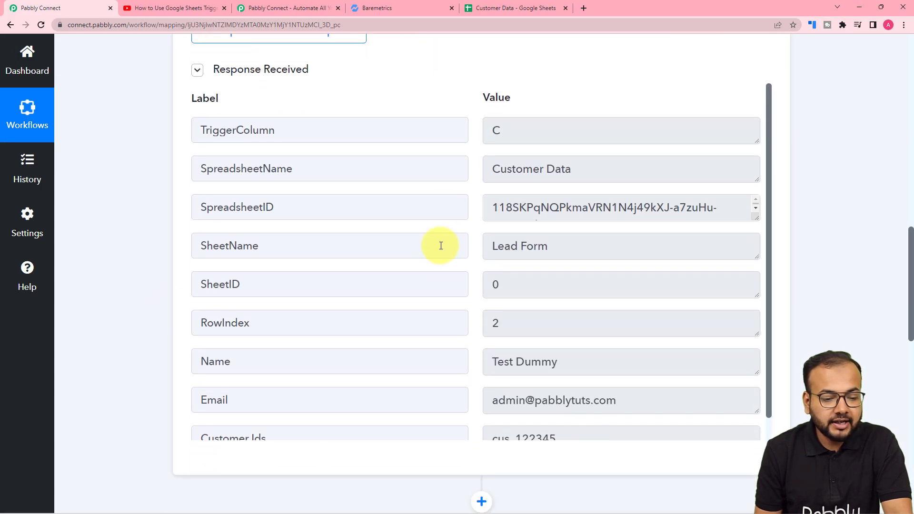
{"action": "scroll", "coordinate": [416, 381], "scroll_direction": "down", "scroll_amount": 1}
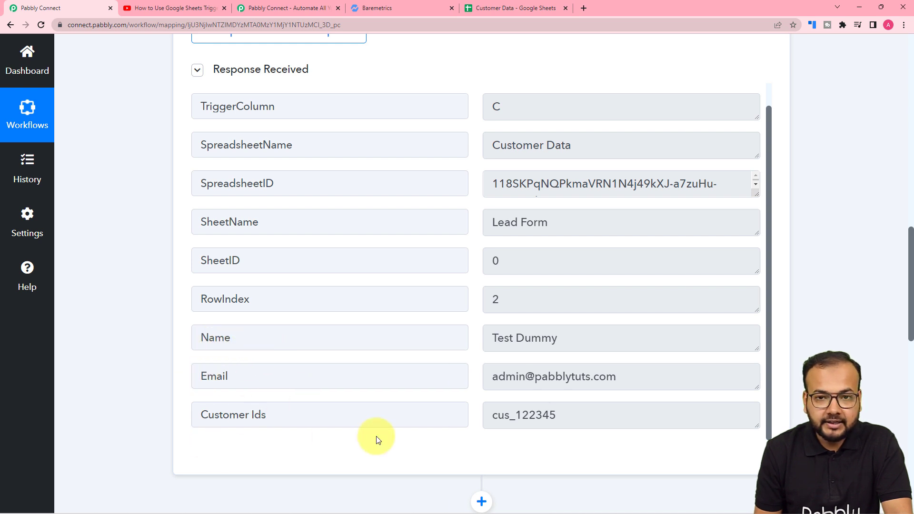
{"action": "left_click", "coordinate": [474, 14]}
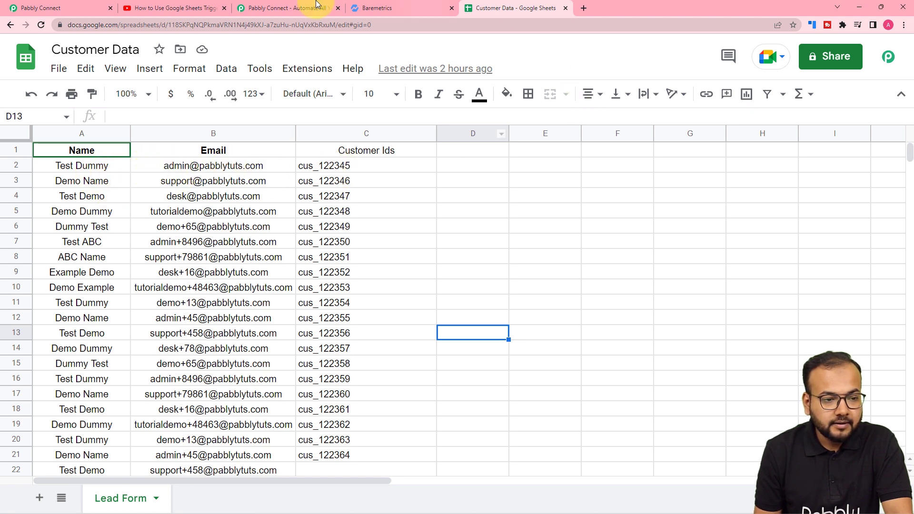
{"action": "left_click", "coordinate": [72, 7]}
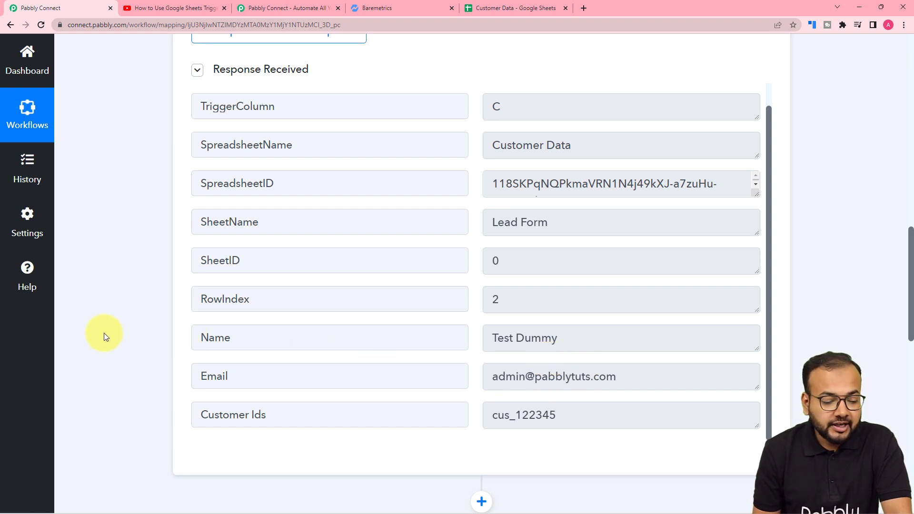
{"action": "scroll", "coordinate": [106, 337], "scroll_direction": "down", "scroll_amount": 6}
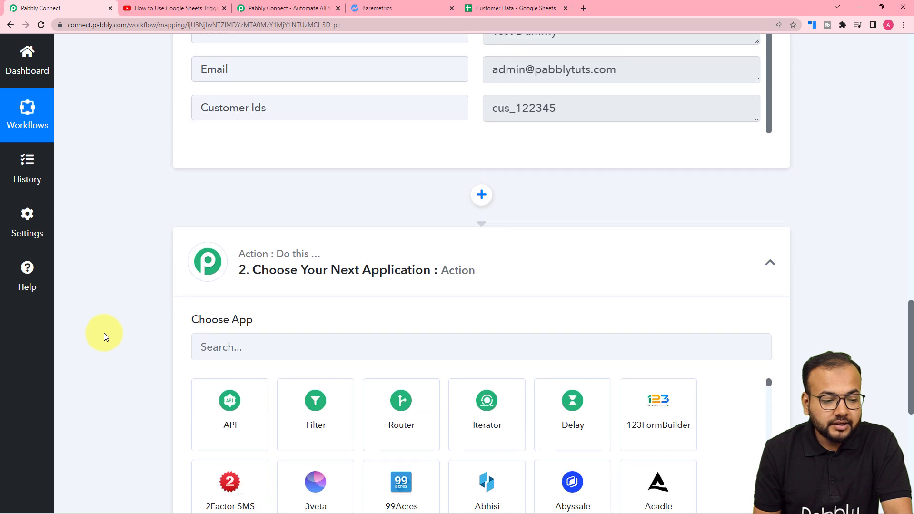
{"action": "scroll", "coordinate": [103, 333], "scroll_direction": "down", "scroll_amount": 2}
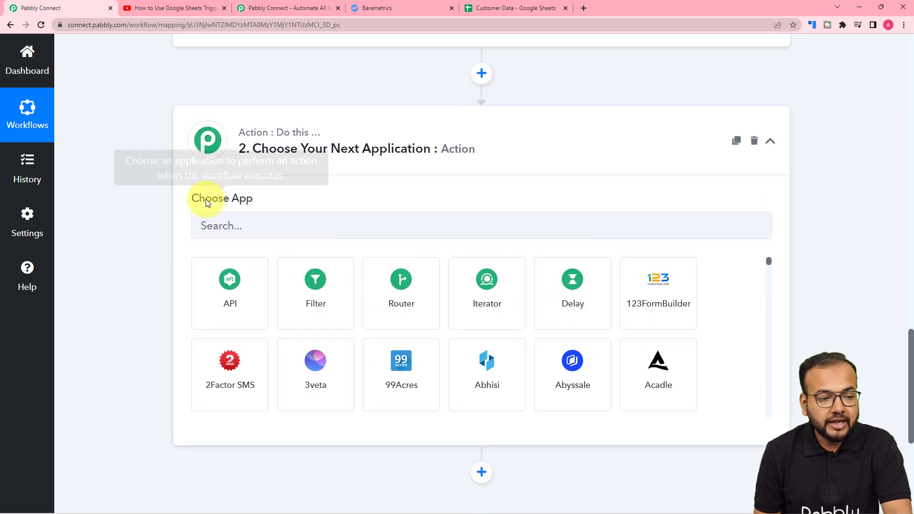
{"action": "scroll", "coordinate": [366, 233], "scroll_direction": "up", "scroll_amount": 10}
{"action": "scroll", "coordinate": [367, 237], "scroll_direction": "up", "scroll_amount": 4}
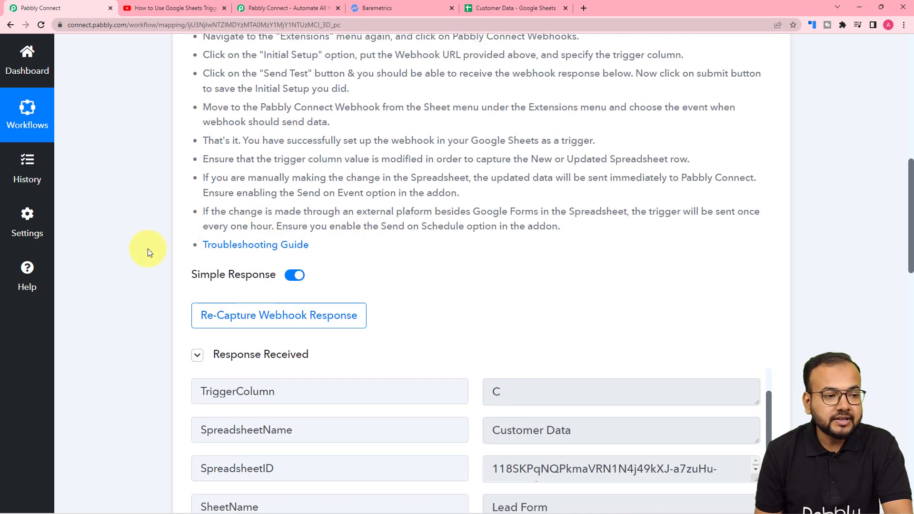
{"action": "scroll", "coordinate": [148, 248], "scroll_direction": "down", "scroll_amount": 5}
{"action": "scroll", "coordinate": [147, 248], "scroll_direction": "down", "scroll_amount": 10}
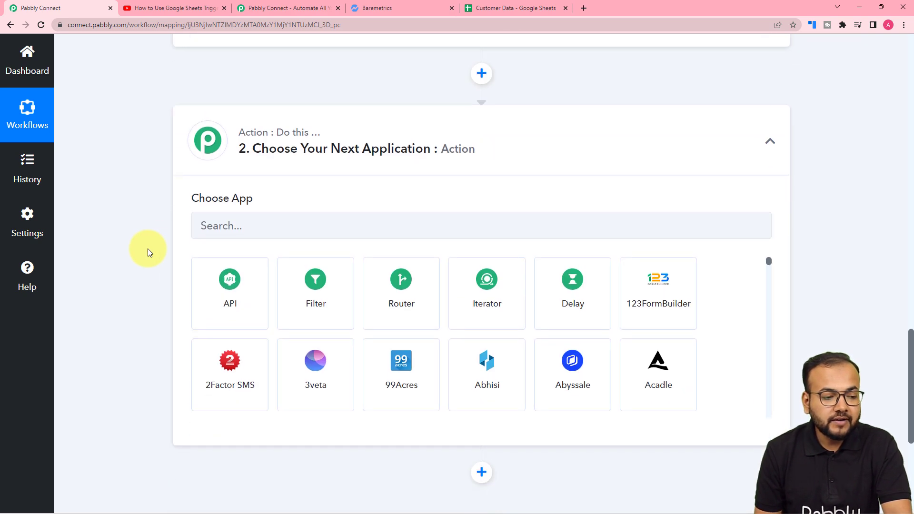
Step: Set the action step to Baremetrics with the Create Customer event
{"action": "left_click", "coordinate": [287, 236]}
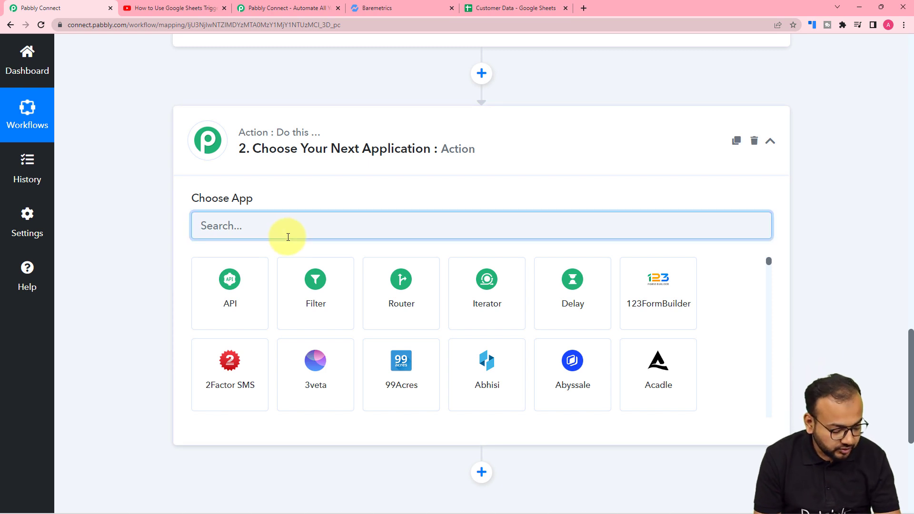
{"action": "type", "text": "bare"}
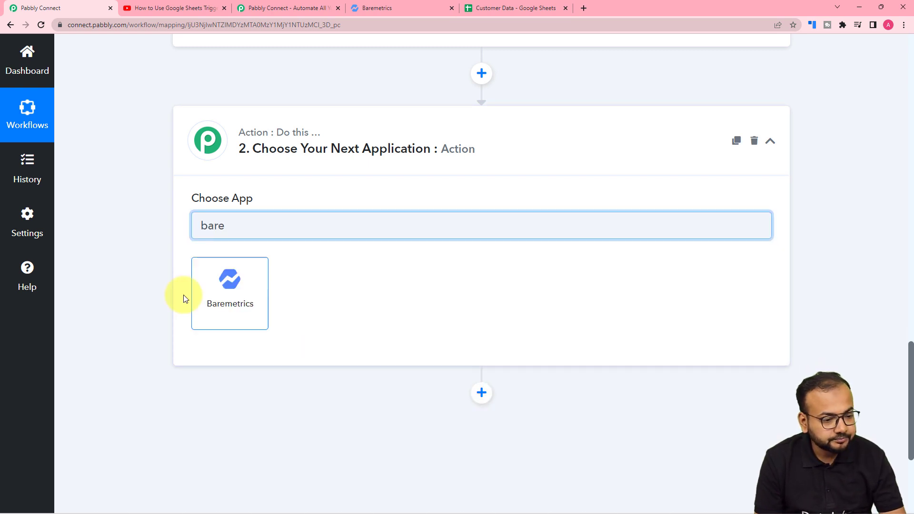
{"action": "left_click", "coordinate": [194, 305]}
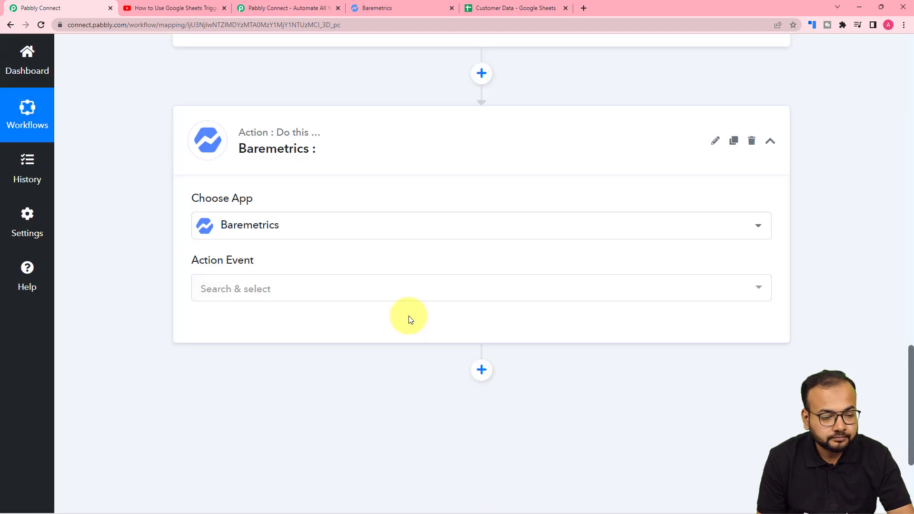
{"action": "left_click", "coordinate": [275, 294]}
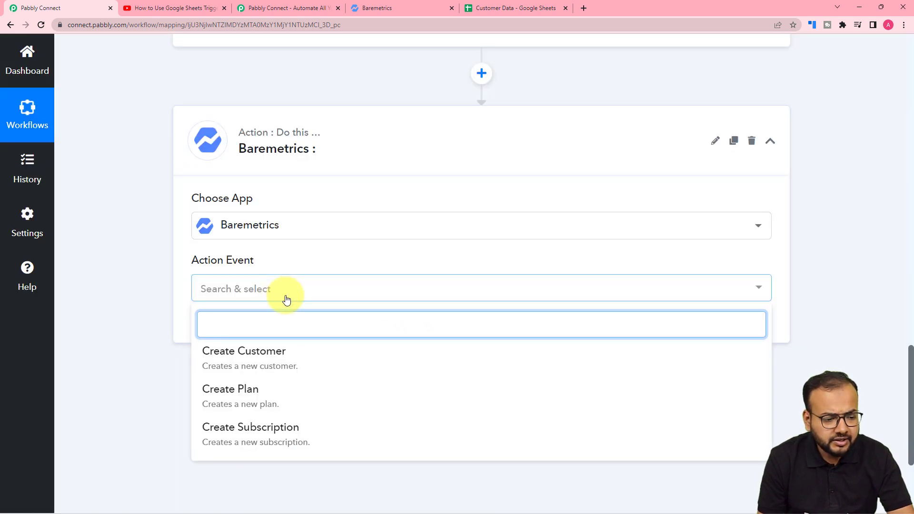
{"action": "left_click", "coordinate": [233, 363]}
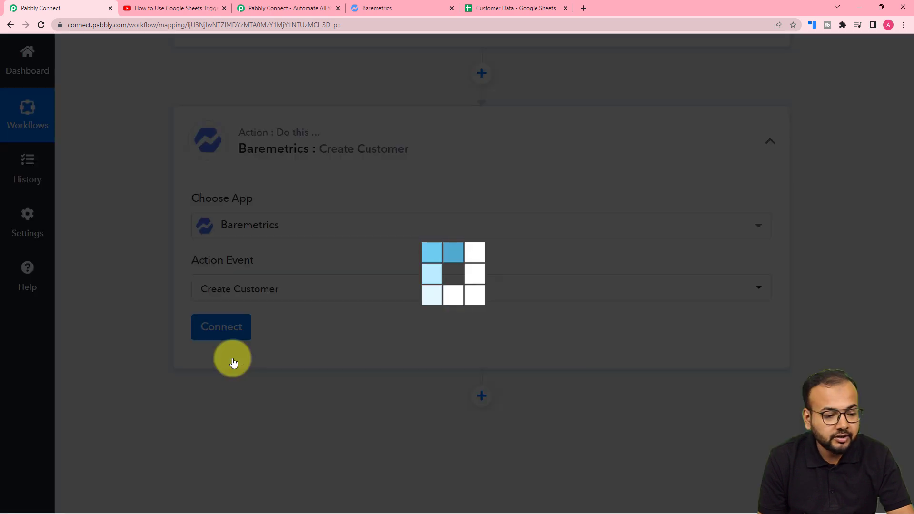
Step: Start adding a new Baremetrics connection and switch to Baremetrics for the API key
{"action": "left_click", "coordinate": [234, 330]}
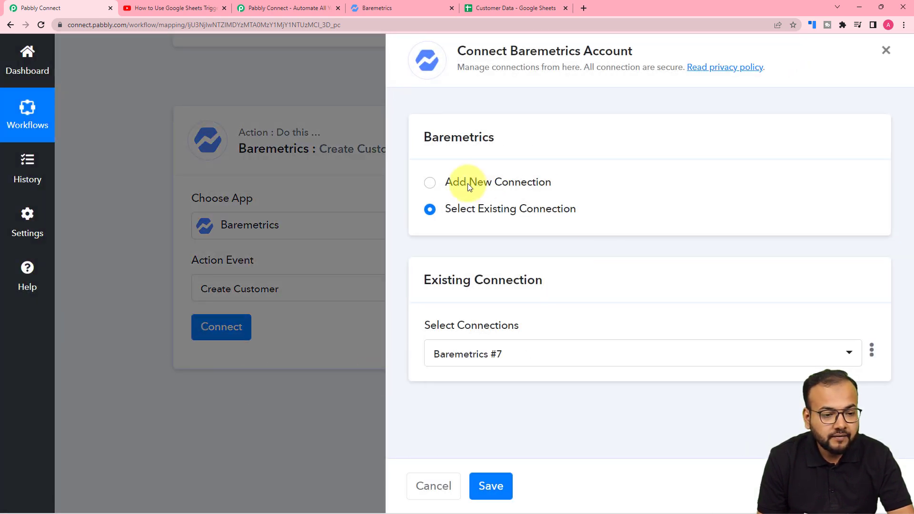
{"action": "left_click", "coordinate": [431, 184]}
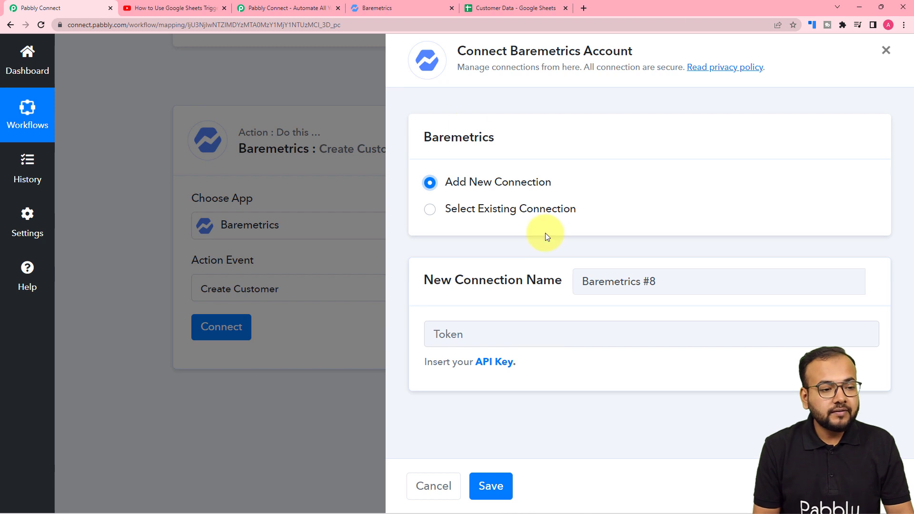
{"action": "left_click", "coordinate": [396, 10]}
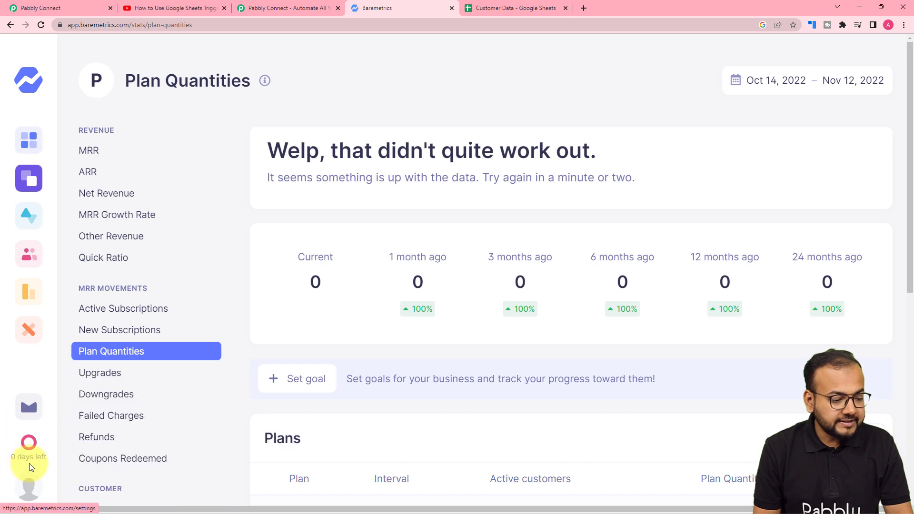
Step: Copy the Live API Key from Baremetrics Settings > API
{"action": "mouse_move", "coordinate": [28, 488]}
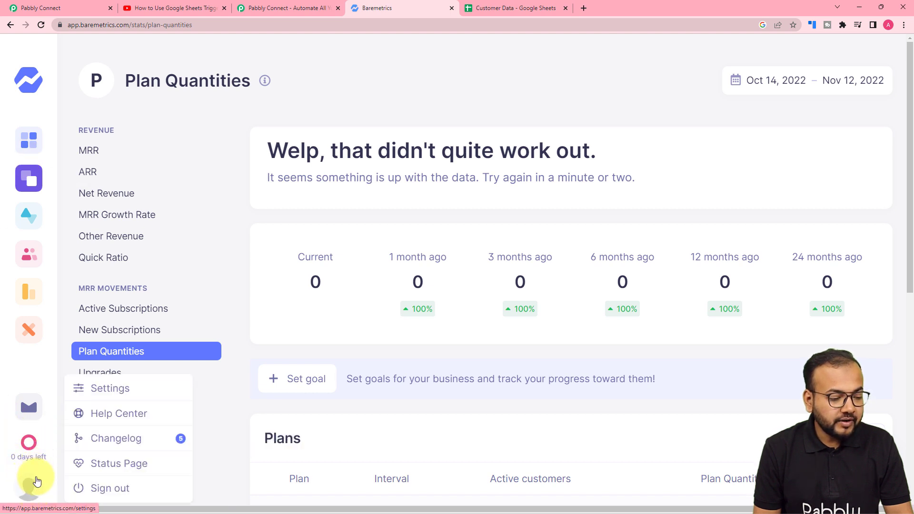
{"action": "left_click", "coordinate": [113, 391]}
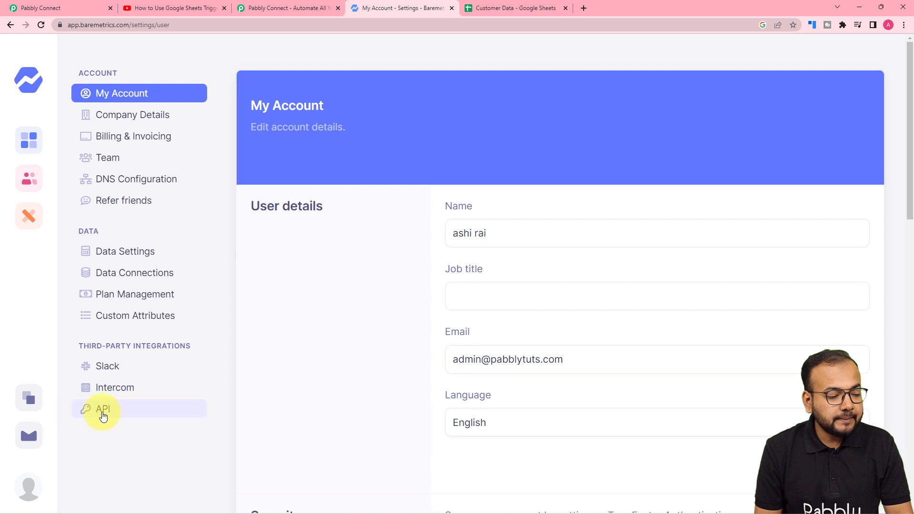
{"action": "left_click", "coordinate": [110, 415]}
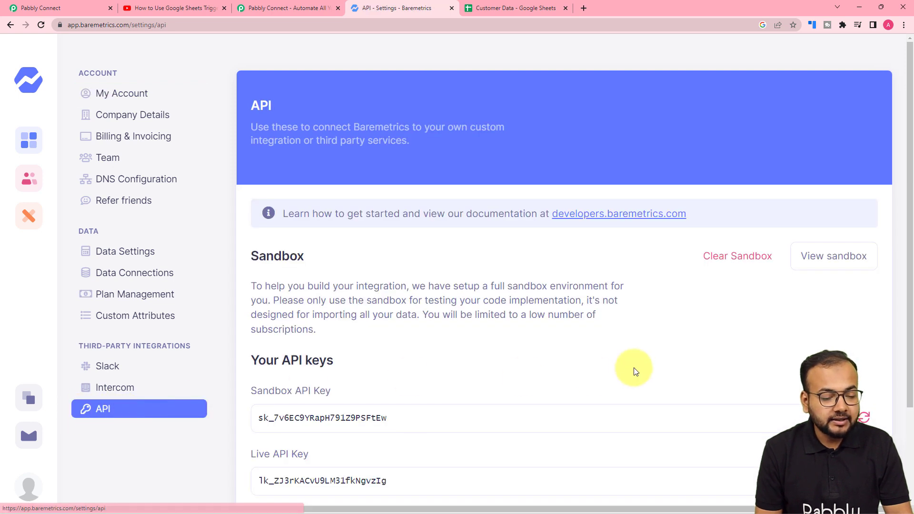
{"action": "scroll", "coordinate": [497, 279], "scroll_direction": "down", "scroll_amount": 3}
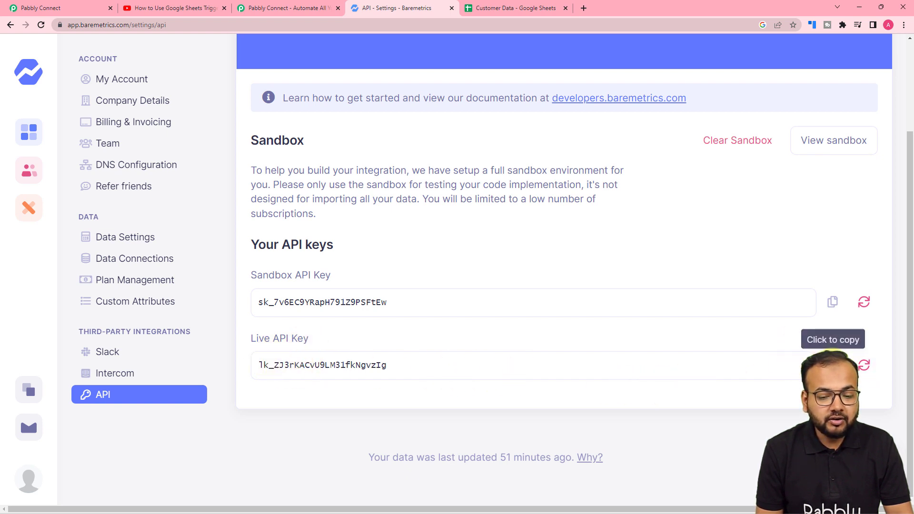
{"action": "left_click", "coordinate": [833, 364]}
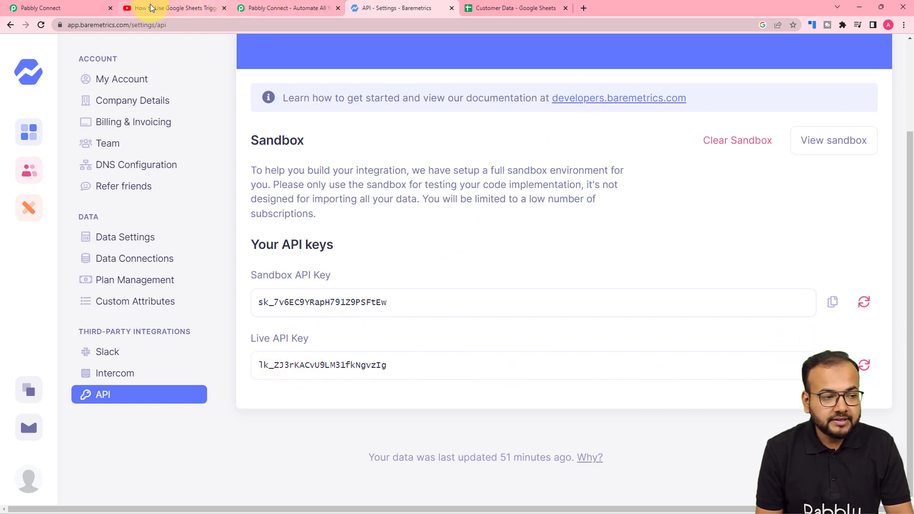
Step: Paste the live API key into the connection's Token field and save the Baremetrics connection
{"action": "left_click", "coordinate": [85, 8]}
{"action": "left_click", "coordinate": [443, 333]}
{"action": "right_click", "coordinate": [446, 332]}
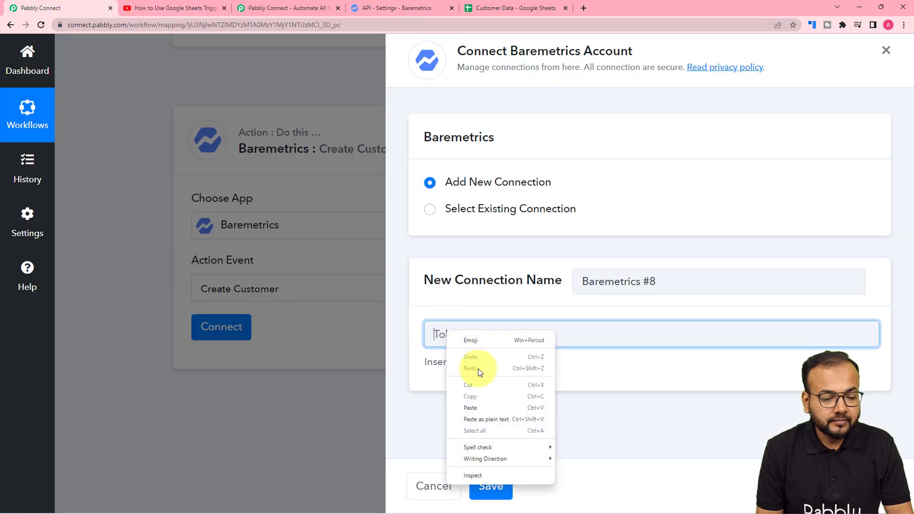
{"action": "left_click", "coordinate": [479, 403]}
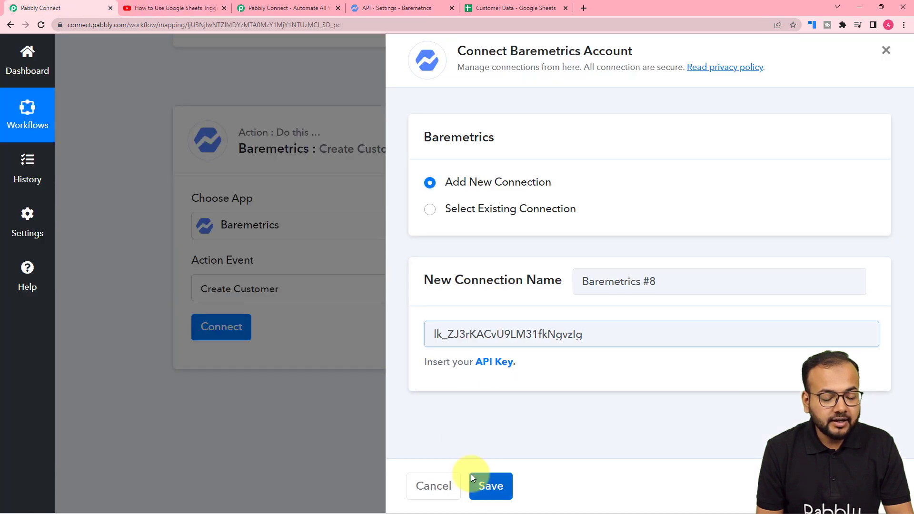
{"action": "left_click", "coordinate": [489, 485]}
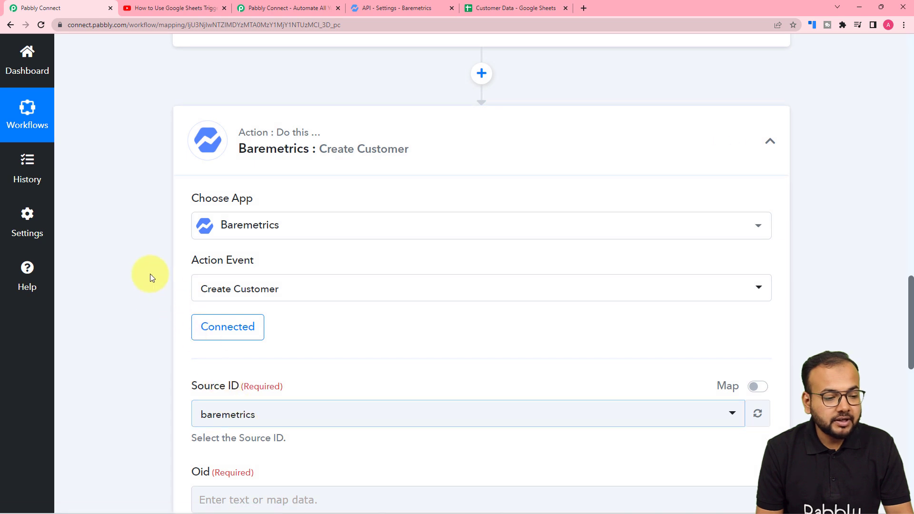
Step: Scroll through the trigger response and the Baremetrics Oid, Name, Email and Notes fields
{"action": "scroll", "coordinate": [151, 277], "scroll_direction": "down", "scroll_amount": 4}
{"action": "scroll", "coordinate": [151, 277], "scroll_direction": "down", "scroll_amount": 4}
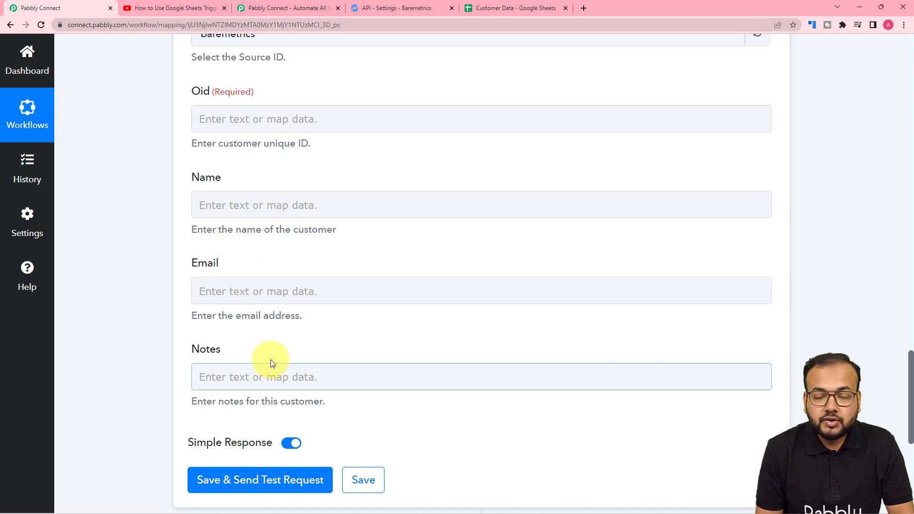
{"action": "scroll", "coordinate": [281, 224], "scroll_direction": "up", "scroll_amount": 10}
{"action": "scroll", "coordinate": [287, 238], "scroll_direction": "up", "scroll_amount": 10}
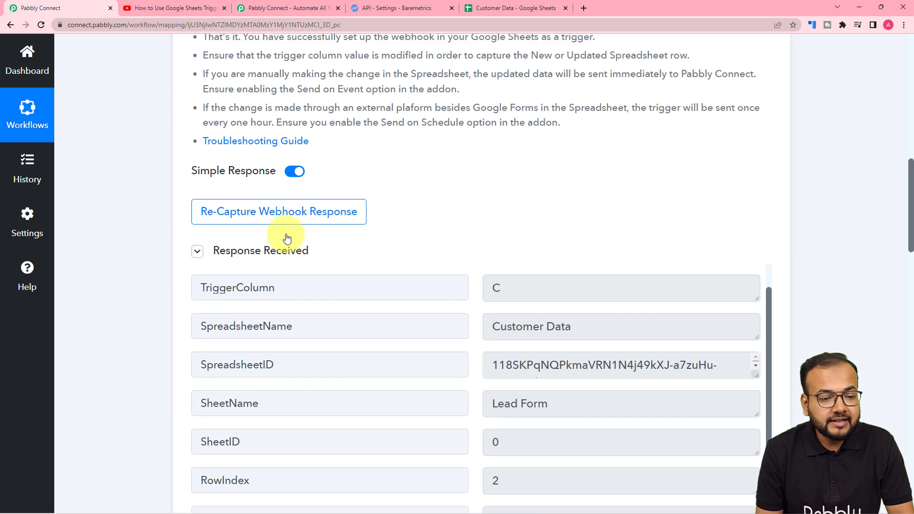
{"action": "scroll", "coordinate": [412, 294], "scroll_direction": "down", "scroll_amount": 3}
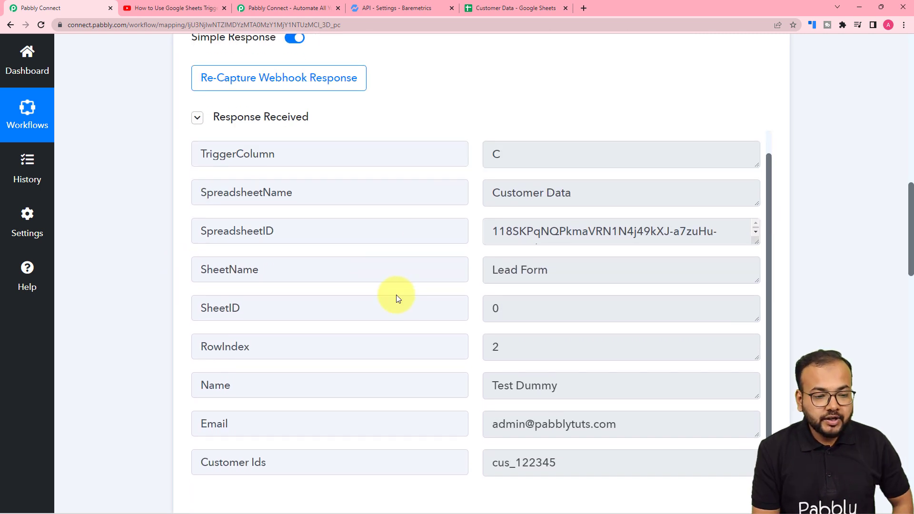
{"action": "scroll", "coordinate": [396, 295], "scroll_direction": "up", "scroll_amount": 1}
{"action": "scroll", "coordinate": [397, 295], "scroll_direction": "down", "scroll_amount": 1}
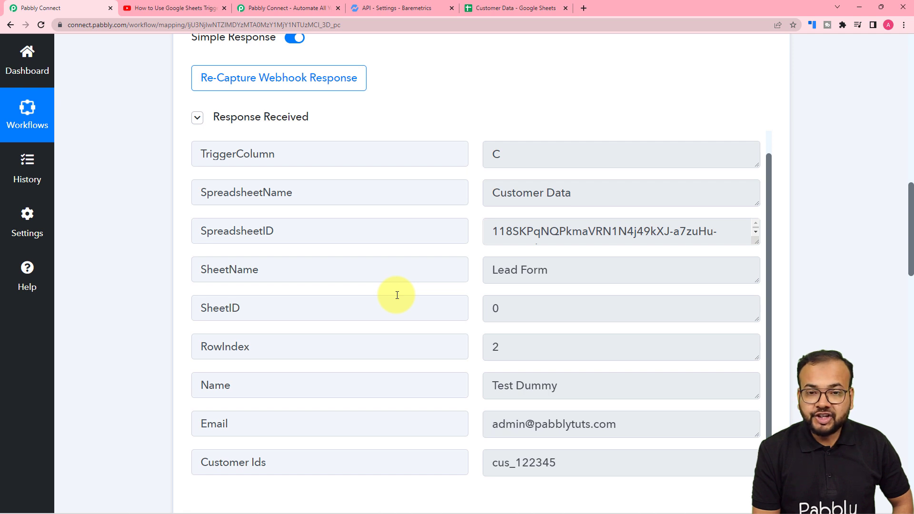
{"action": "scroll", "coordinate": [150, 312], "scroll_direction": "down", "scroll_amount": 2}
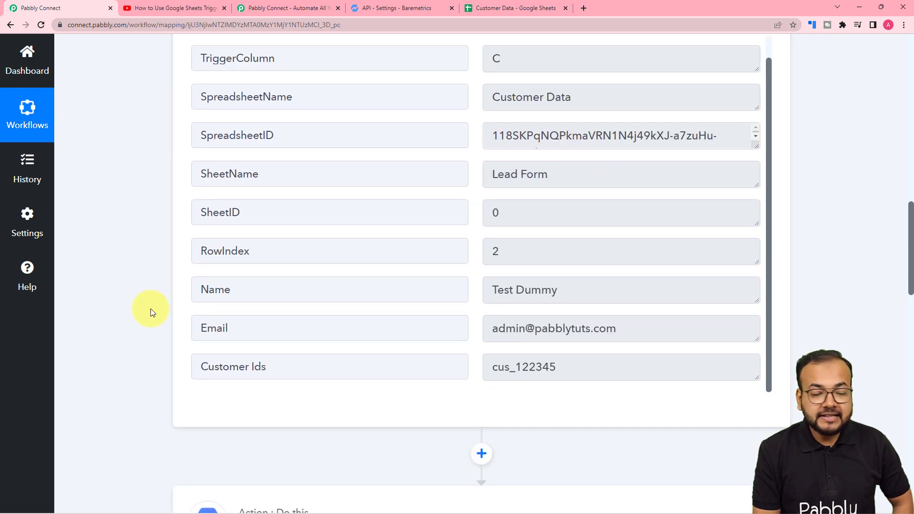
{"action": "scroll", "coordinate": [150, 311], "scroll_direction": "down", "scroll_amount": 5}
{"action": "scroll", "coordinate": [150, 308], "scroll_direction": "down", "scroll_amount": 10}
Step: Map the sheet row's Customer Ids value into the Baremetrics Oid field
{"action": "left_click", "coordinate": [197, 95]}
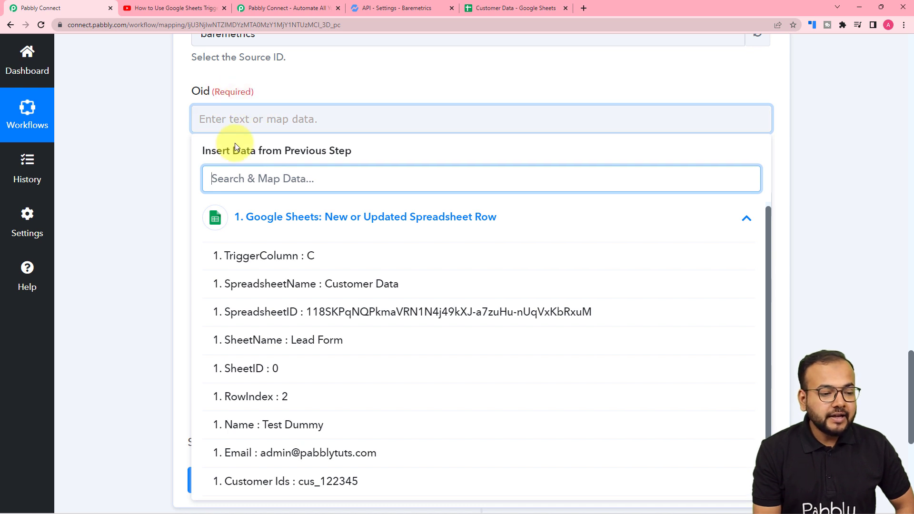
{"action": "left_click", "coordinate": [160, 105]}
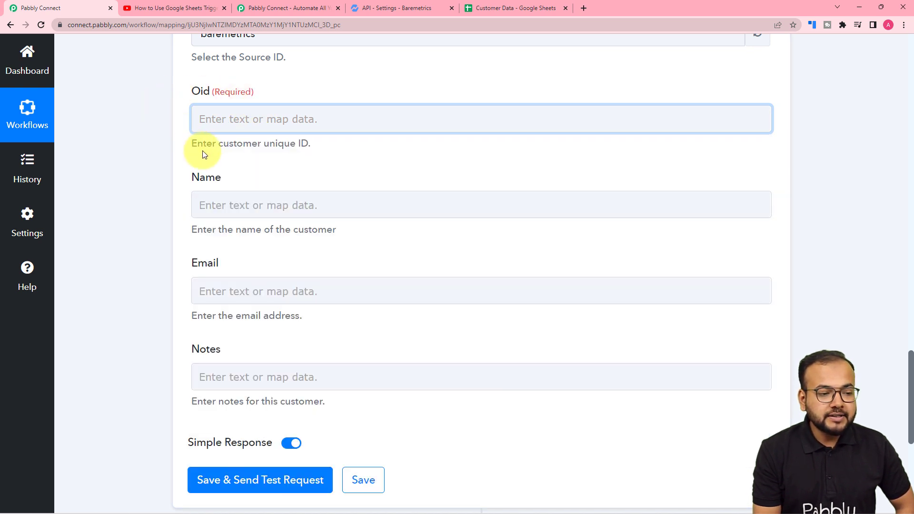
{"action": "left_click", "coordinate": [235, 119]}
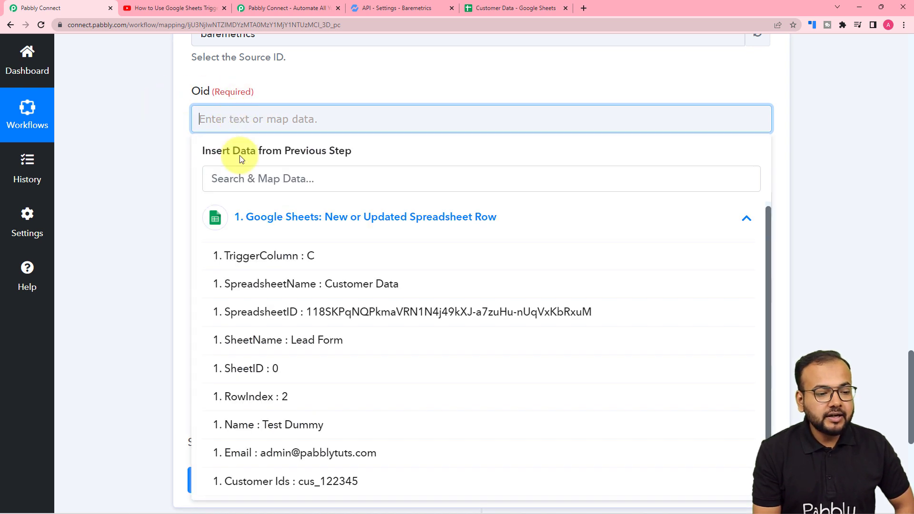
{"action": "left_click", "coordinate": [419, 230]}
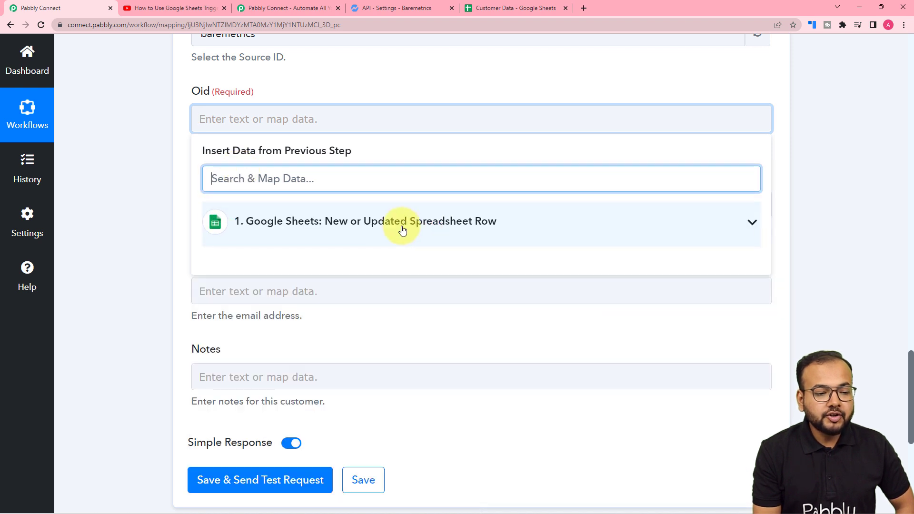
{"action": "left_click", "coordinate": [288, 222]}
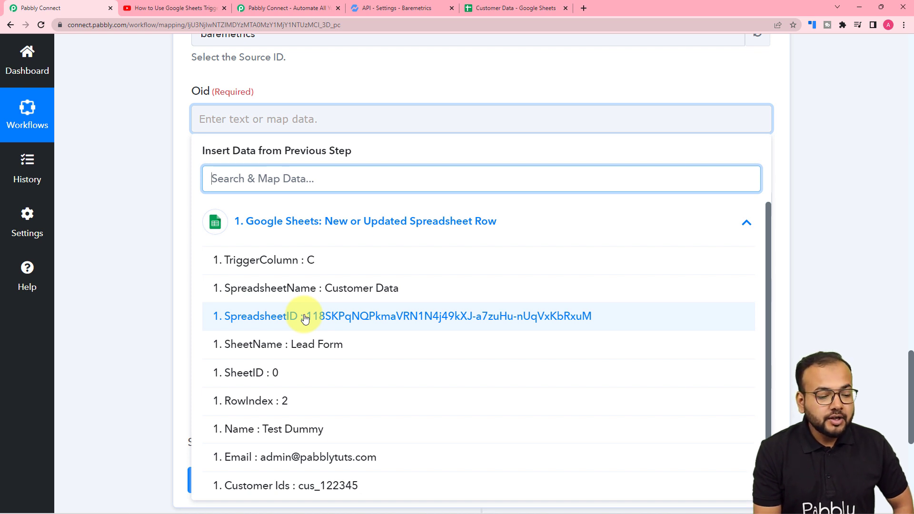
{"action": "left_click", "coordinate": [288, 491]}
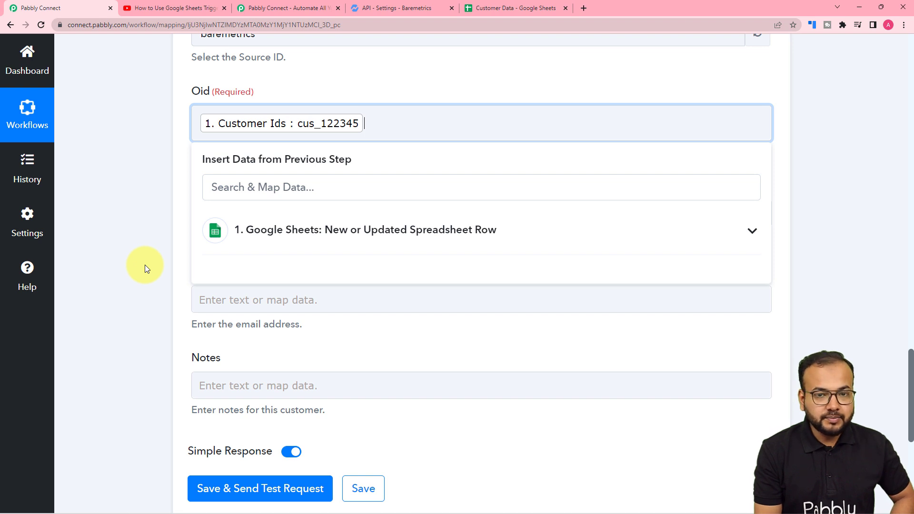
Step: Map the sheet row's Name value into the Baremetrics Name field
{"action": "scroll", "coordinate": [145, 264], "scroll_direction": "down", "scroll_amount": 1}
{"action": "left_click", "coordinate": [255, 166]}
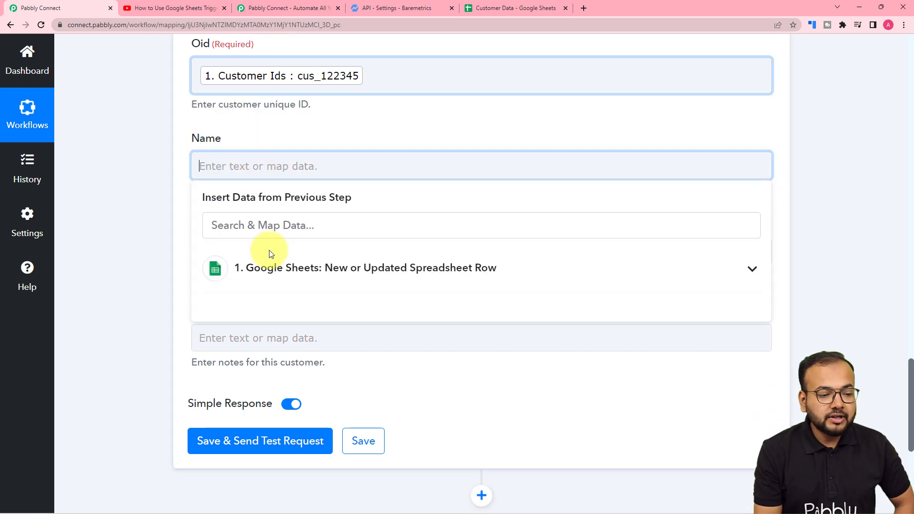
{"action": "left_click", "coordinate": [267, 263]}
{"action": "scroll", "coordinate": [316, 409], "scroll_direction": "down", "scroll_amount": 1}
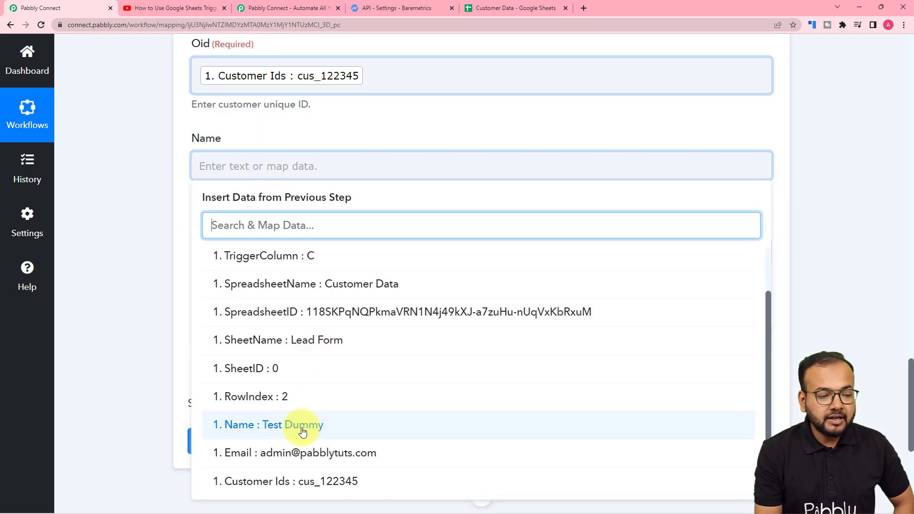
{"action": "left_click", "coordinate": [303, 432]}
Step: Map the sheet row's Email value into the Baremetrics Email field
{"action": "left_click", "coordinate": [162, 237]}
{"action": "left_click", "coordinate": [238, 261]}
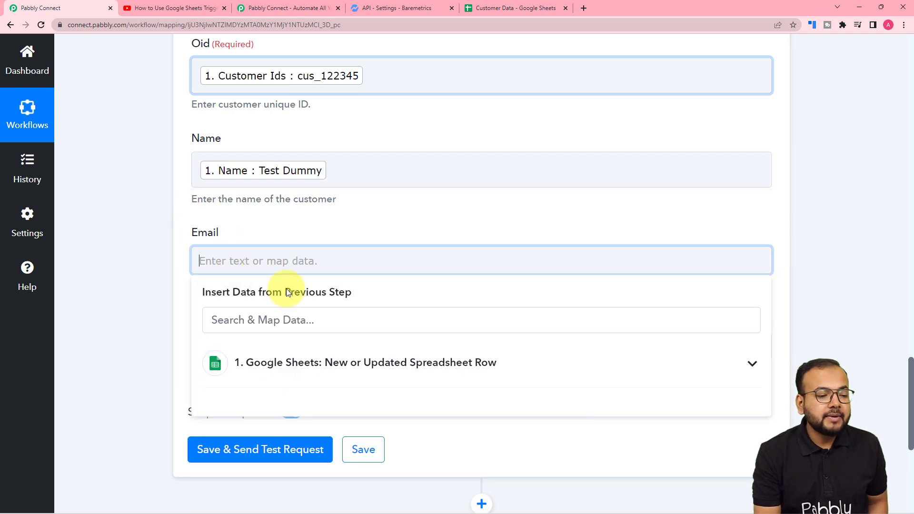
{"action": "left_click", "coordinate": [306, 363]}
{"action": "scroll", "coordinate": [309, 409], "scroll_direction": "down", "scroll_amount": 1}
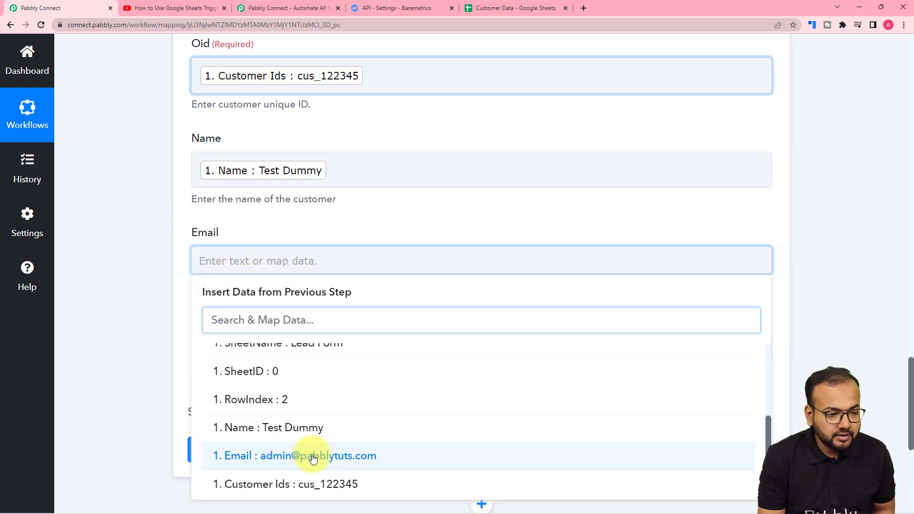
{"action": "left_click", "coordinate": [313, 458]}
{"action": "left_click", "coordinate": [136, 208]}
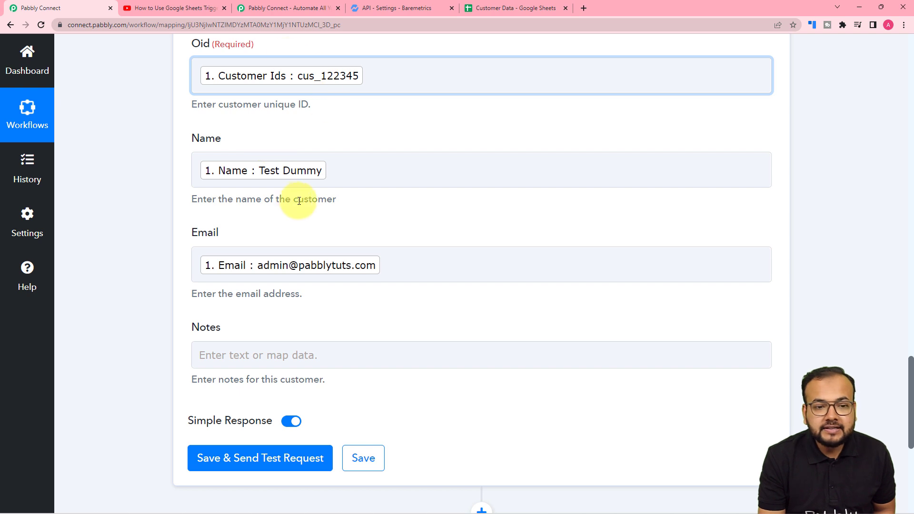
{"action": "scroll", "coordinate": [333, 231], "scroll_direction": "up", "scroll_amount": 2}
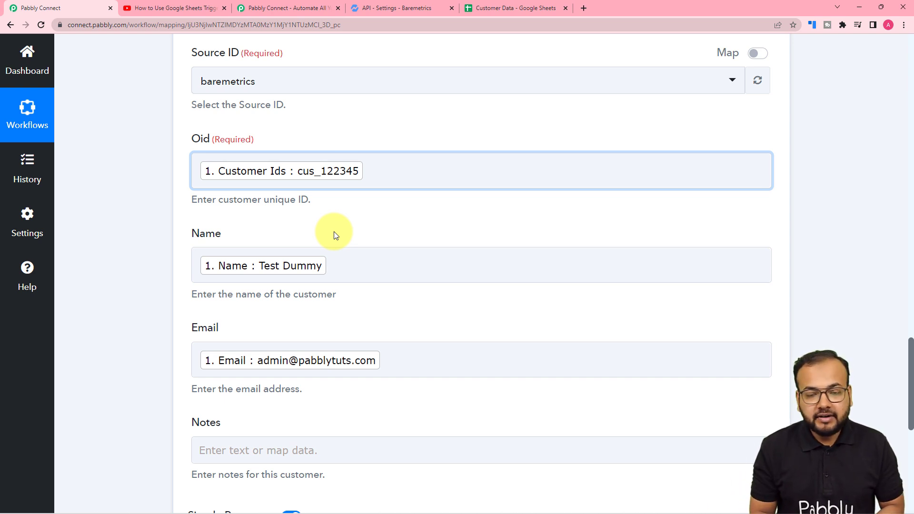
{"action": "scroll", "coordinate": [361, 216], "scroll_direction": "down", "scroll_amount": 2}
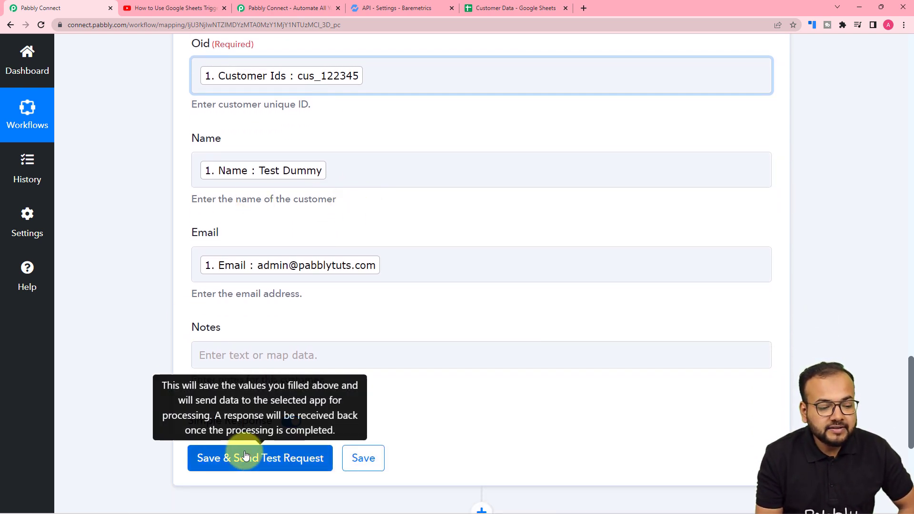
Step: Look over the ten existing customers in the Baremetrics Customers list
{"action": "left_click", "coordinate": [391, 10]}
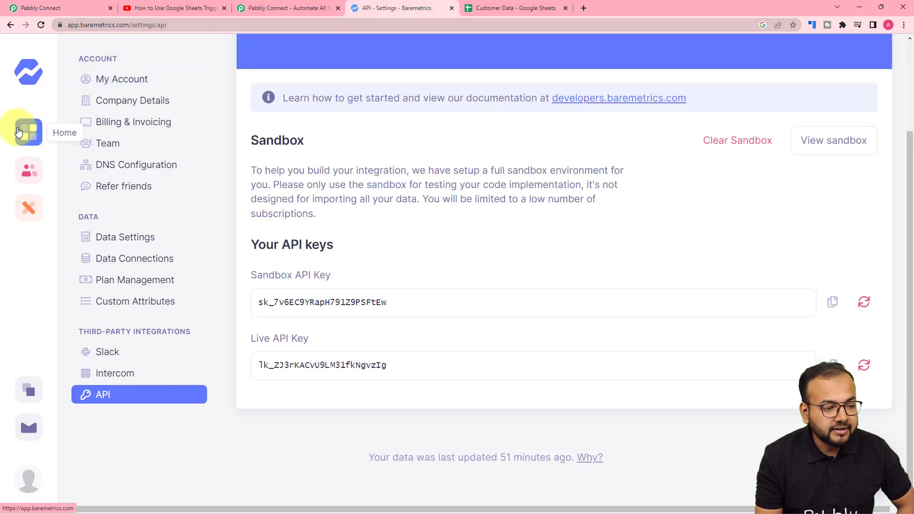
{"action": "left_click", "coordinate": [29, 171]}
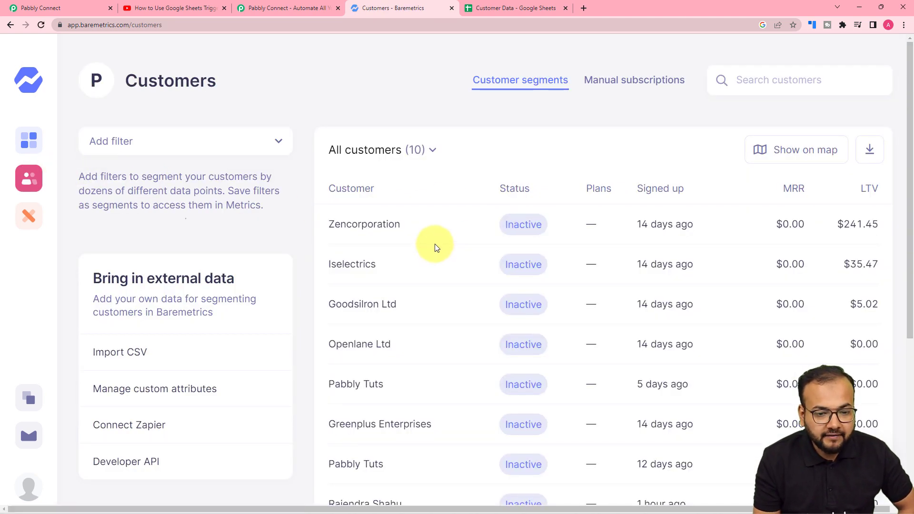
{"action": "scroll", "coordinate": [435, 247], "scroll_direction": "down", "scroll_amount": 5}
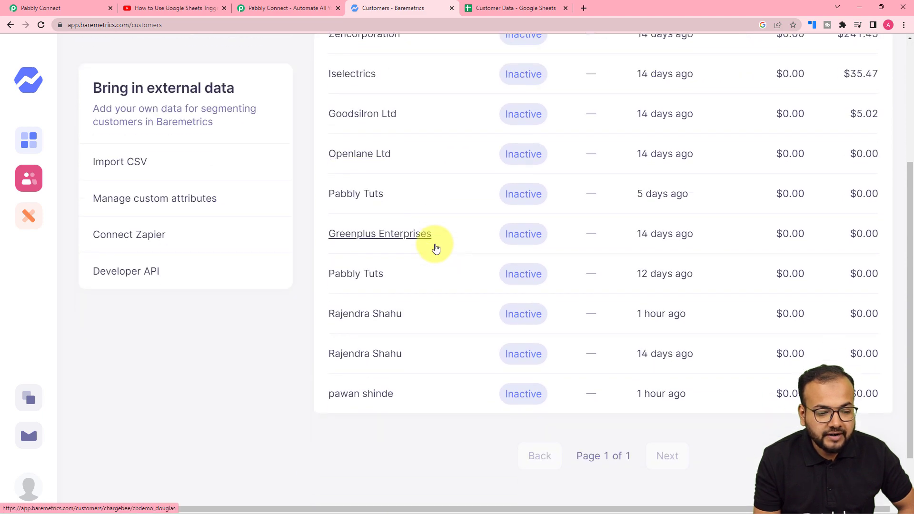
{"action": "scroll", "coordinate": [435, 247], "scroll_direction": "up", "scroll_amount": 5}
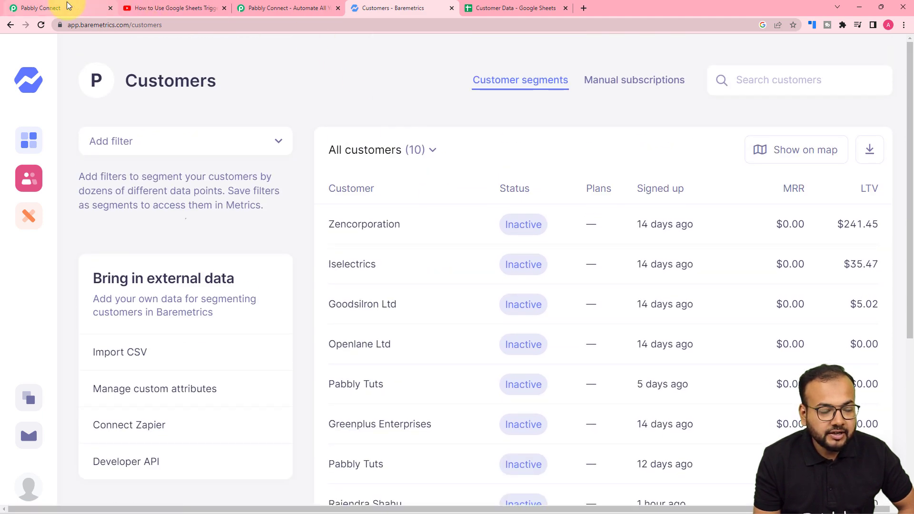
{"action": "left_click", "coordinate": [52, 7]}
Step: Save the Create Customer step and send a test request, getting back Oid cus_122345
{"action": "left_click", "coordinate": [251, 455]}
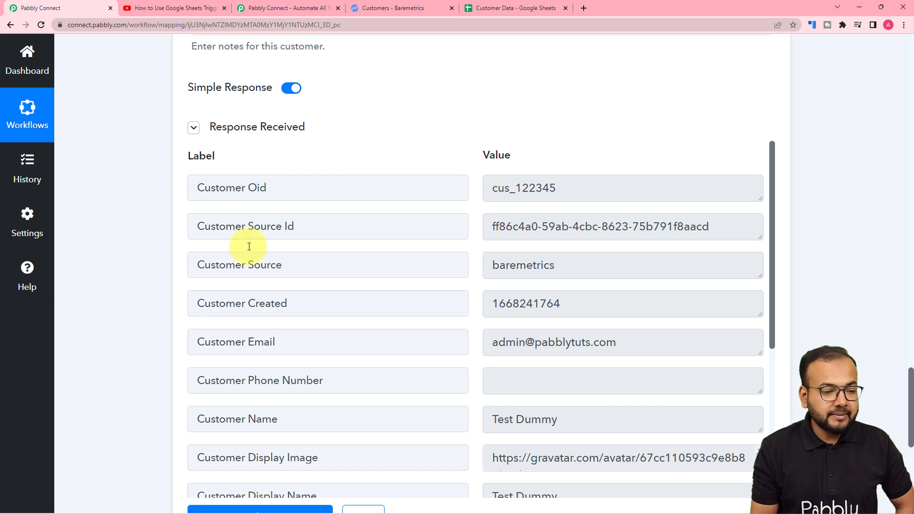
{"action": "left_click", "coordinate": [378, 13]}
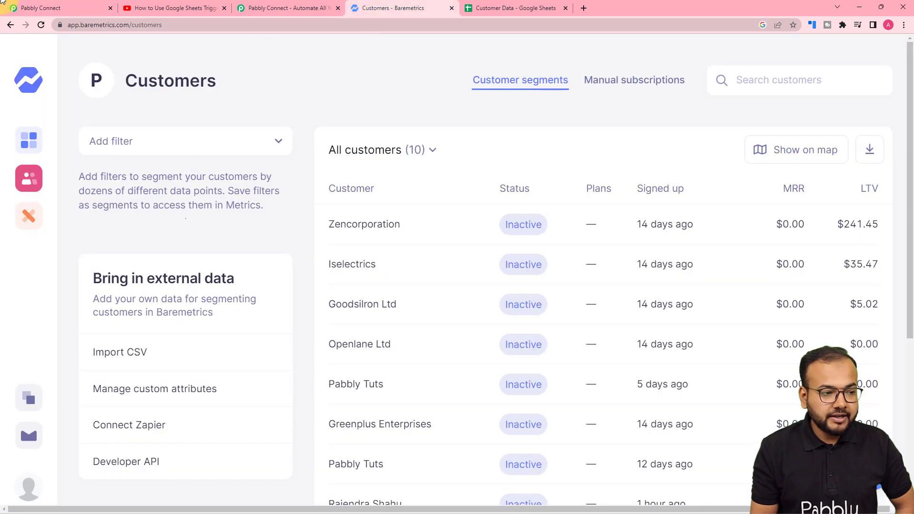
Step: Reload the Baremetrics customer list and confirm Test Dummy appears, bringing the total to 11
{"action": "left_click", "coordinate": [41, 29]}
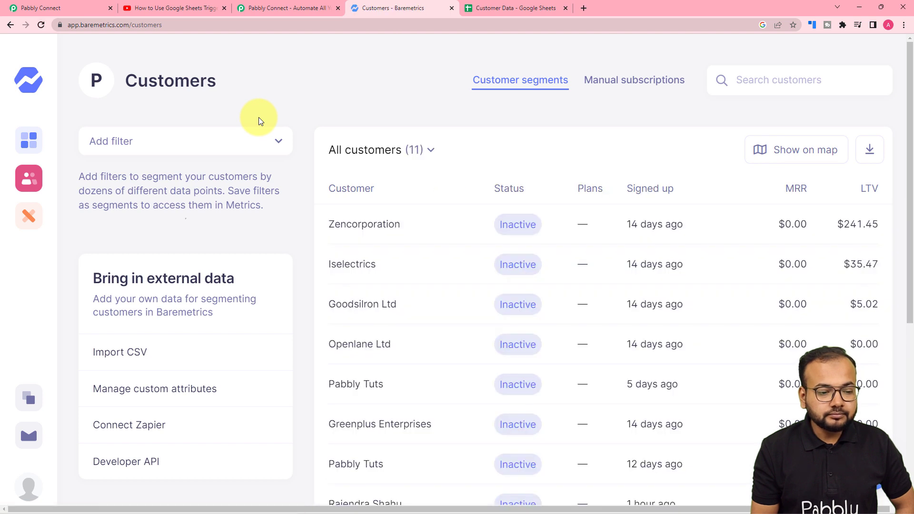
{"action": "scroll", "coordinate": [508, 283], "scroll_direction": "down", "scroll_amount": 6}
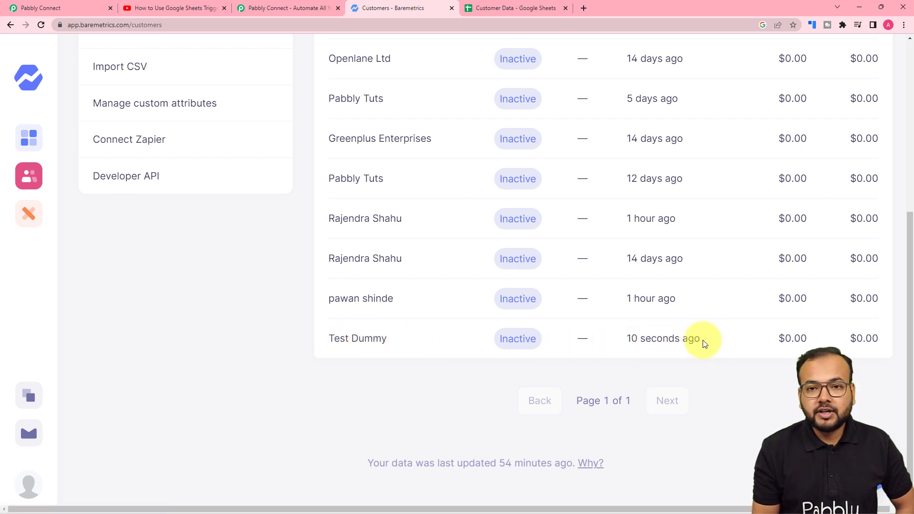
{"action": "left_click", "coordinate": [109, 5]}
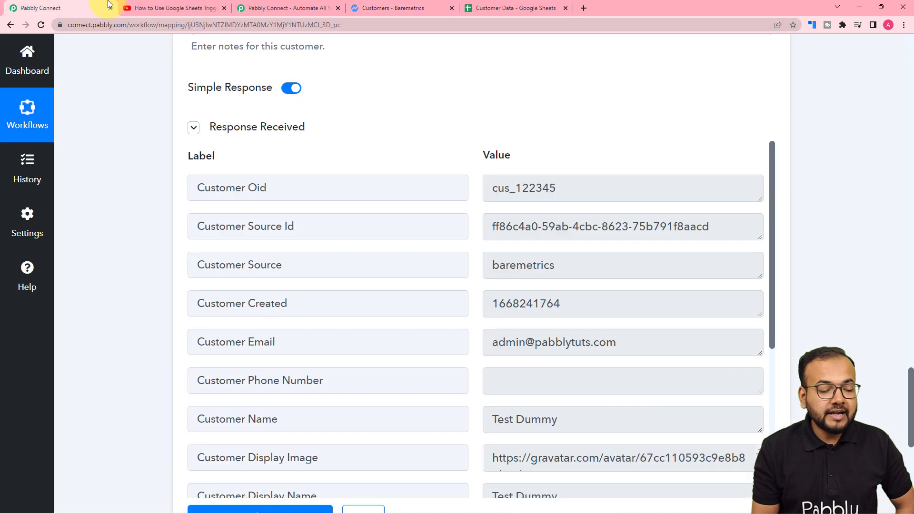
Step: Collapse the Baremetrics : Create Customer action step in the Pabbly workflow
{"action": "left_click", "coordinate": [482, 7]}
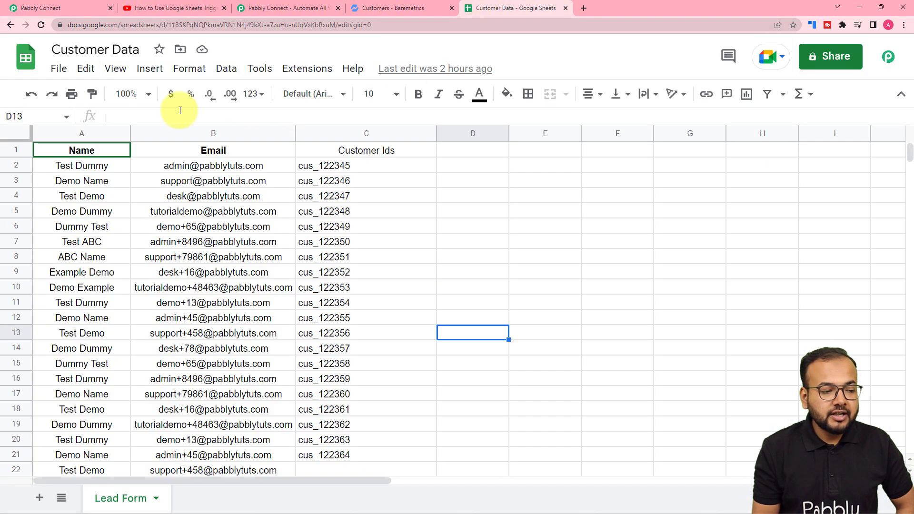
{"action": "left_click", "coordinate": [392, 7]}
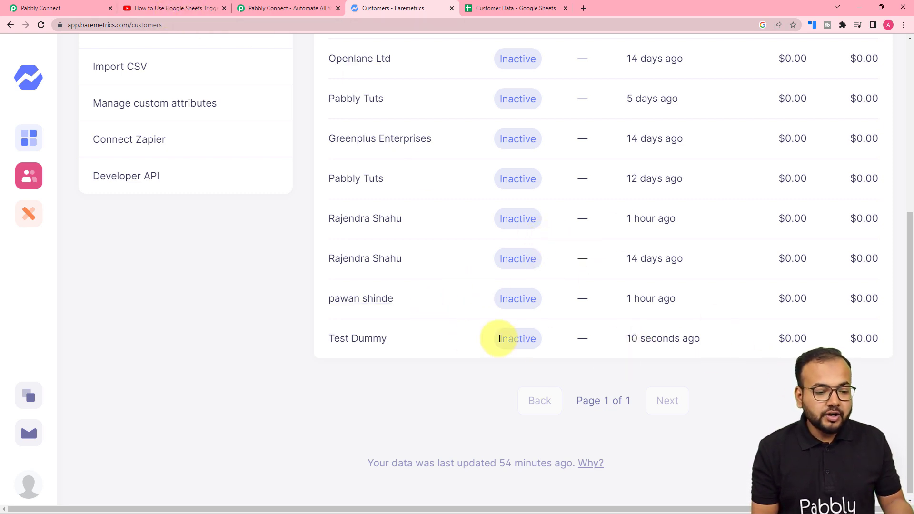
{"action": "left_click", "coordinate": [83, 8]}
{"action": "scroll", "coordinate": [162, 167], "scroll_direction": "up", "scroll_amount": 10}
{"action": "scroll", "coordinate": [163, 167], "scroll_direction": "up", "scroll_amount": 4}
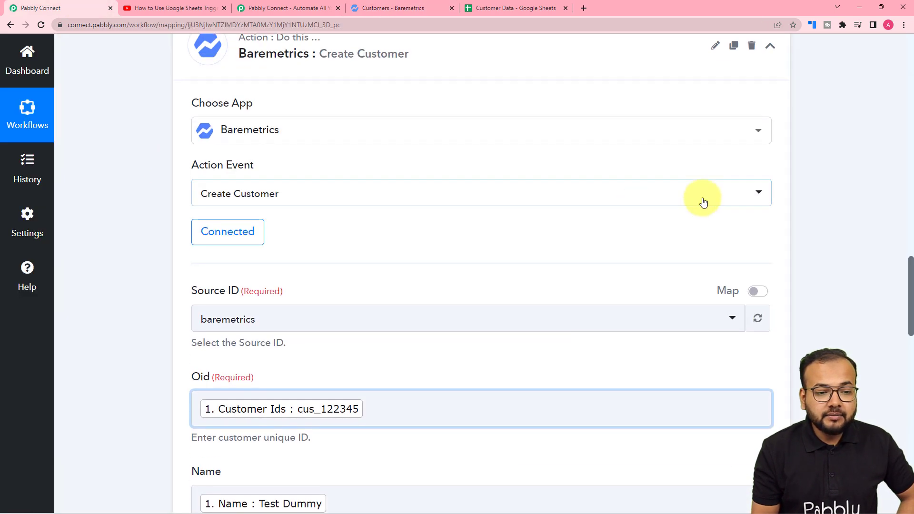
{"action": "scroll", "coordinate": [763, 134], "scroll_direction": "up", "scroll_amount": 2}
{"action": "left_click", "coordinate": [790, 114]}
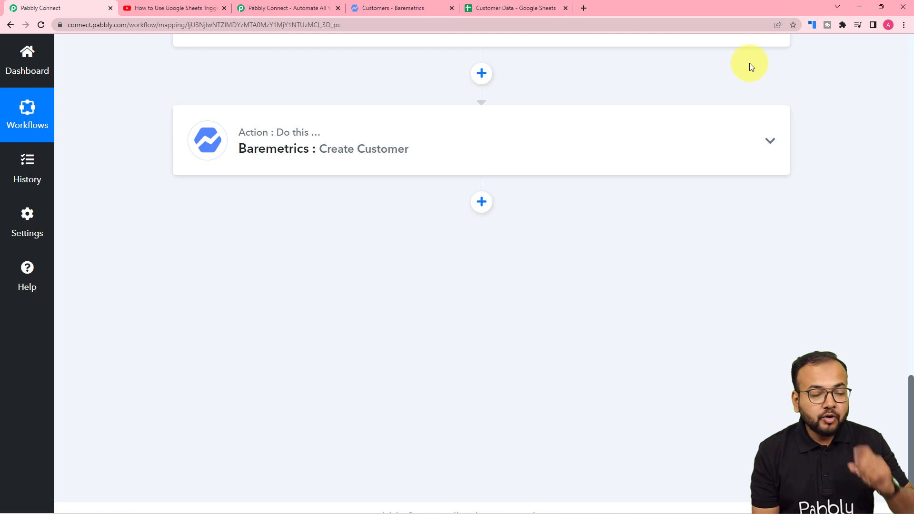
{"action": "left_click", "coordinate": [504, 8]}
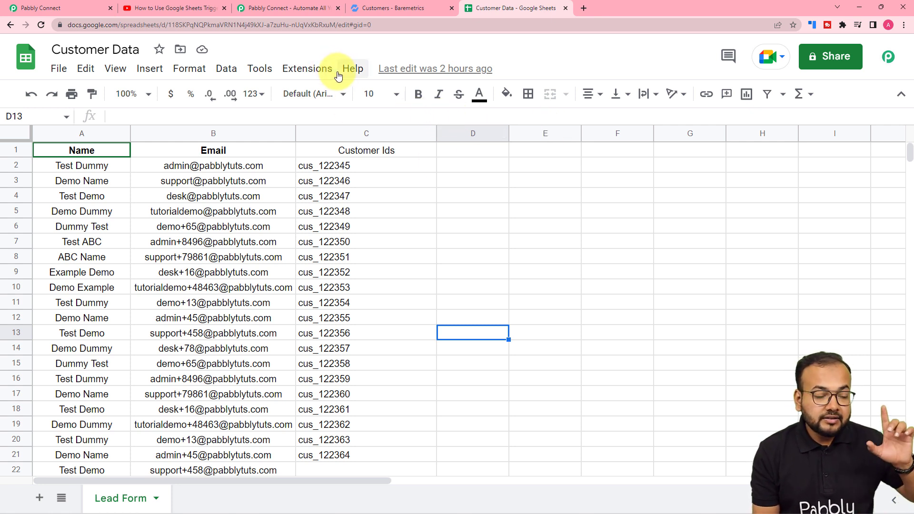
Step: Browse the Extensions menu to Pabbly Connect Webhooks on the Lead Form sheet, then dismiss it
{"action": "left_click", "coordinate": [305, 70]}
{"action": "mouse_move", "coordinate": [349, 264]}
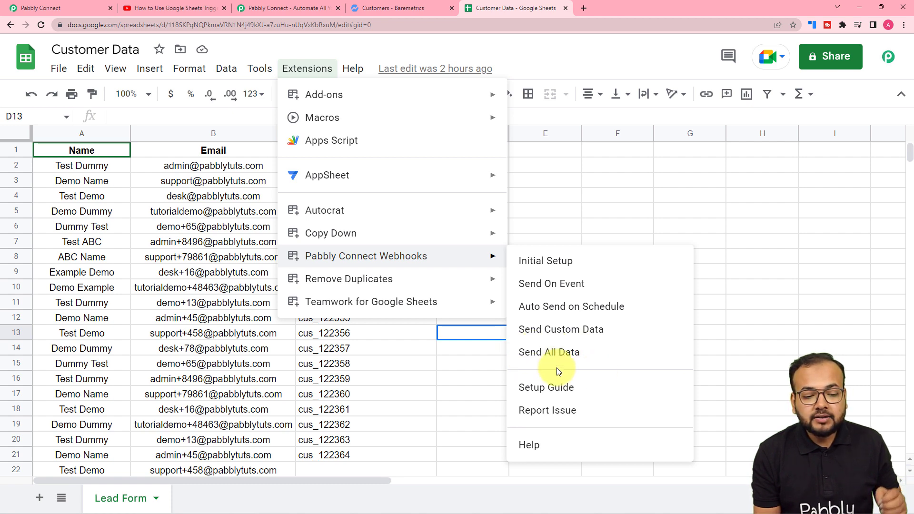
{"action": "left_click", "coordinate": [790, 304]}
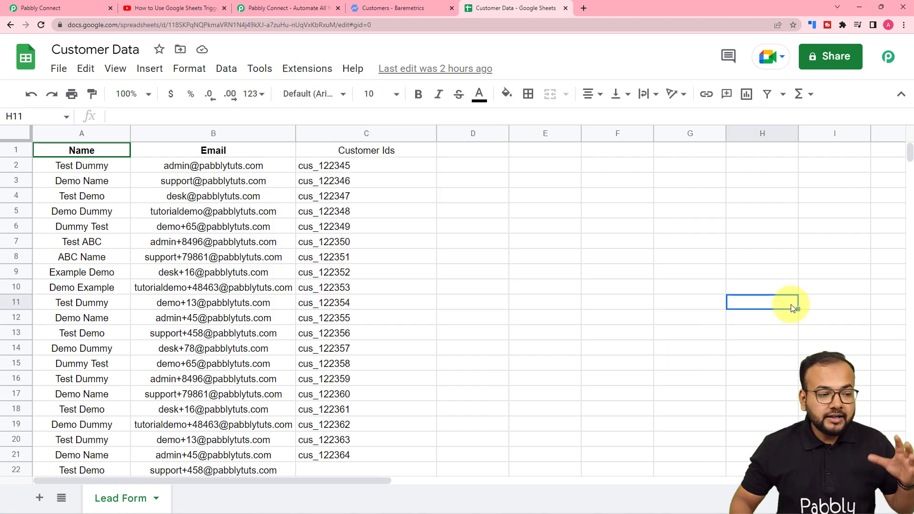